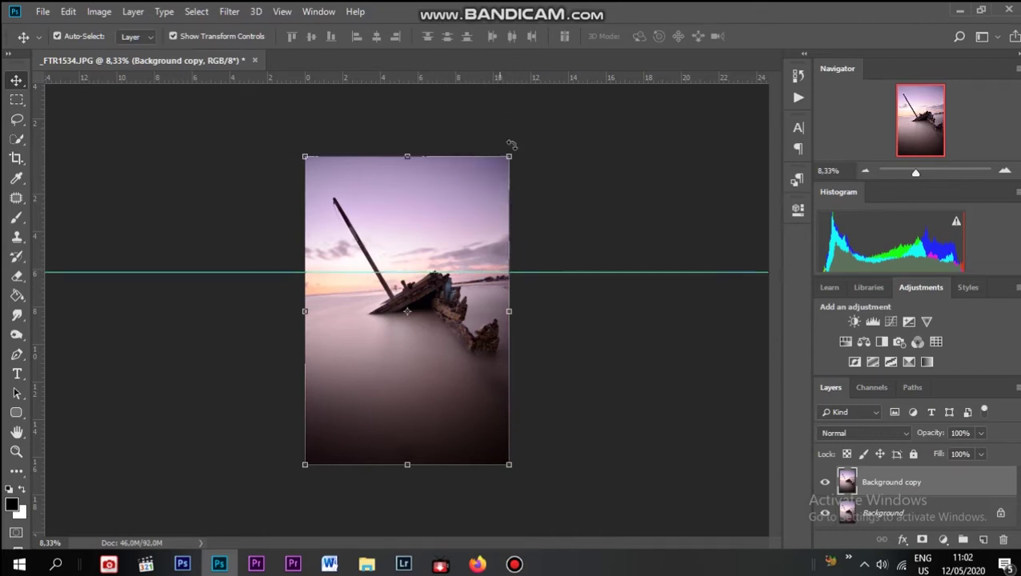
Rotate the Background copy layer by 2,58° to level the horizon and scale it to 111,39% so it fills the canvas
{"action": "left_click_drag", "start_coordinate": [526, 145], "coordinate": [529, 171]}
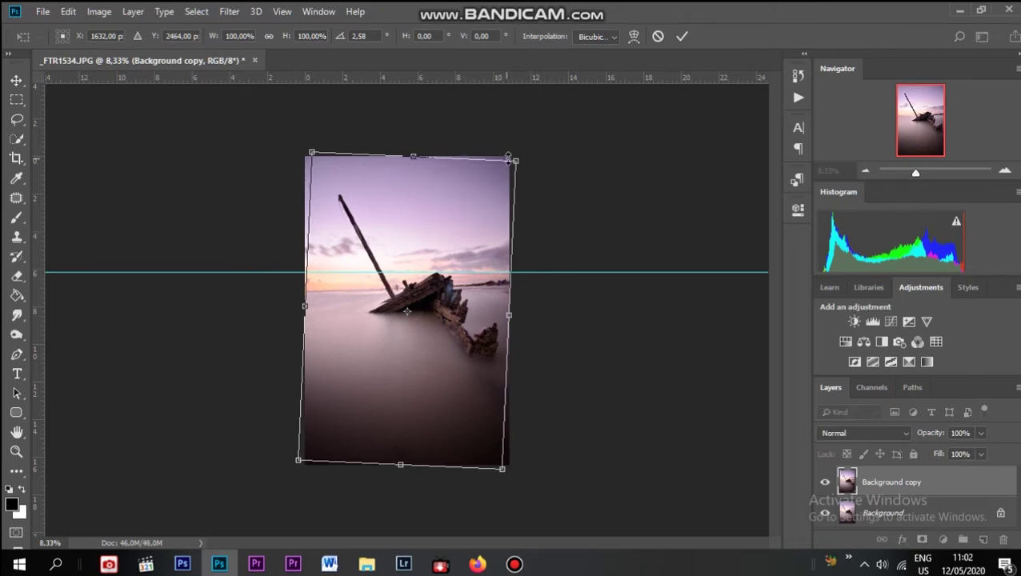
{"action": "left_click_drag", "start_coordinate": [506, 157], "coordinate": [540, 151]}
{"action": "left_click_drag", "start_coordinate": [297, 462], "coordinate": [287, 473]}
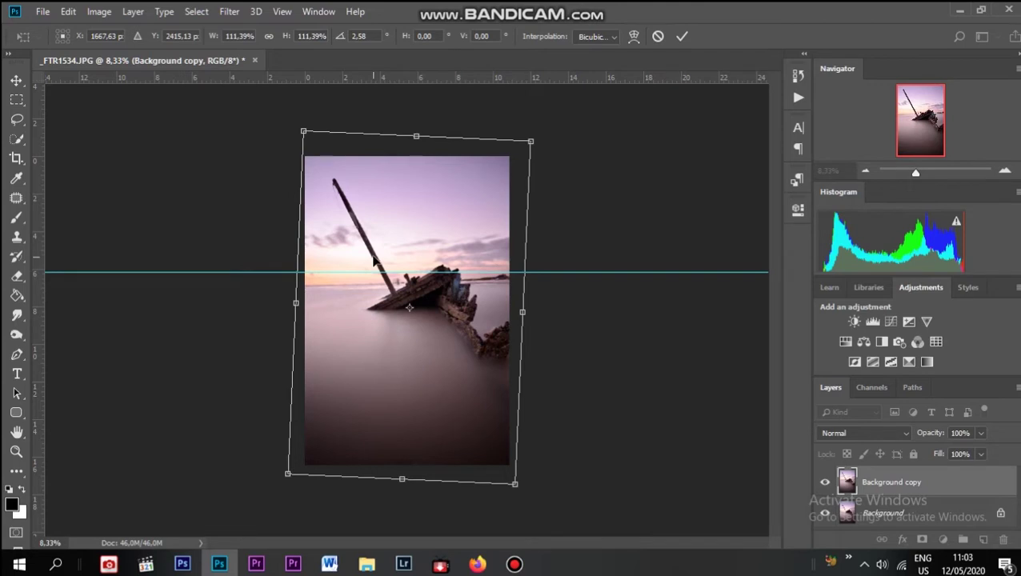
{"action": "key", "text": "Return"}
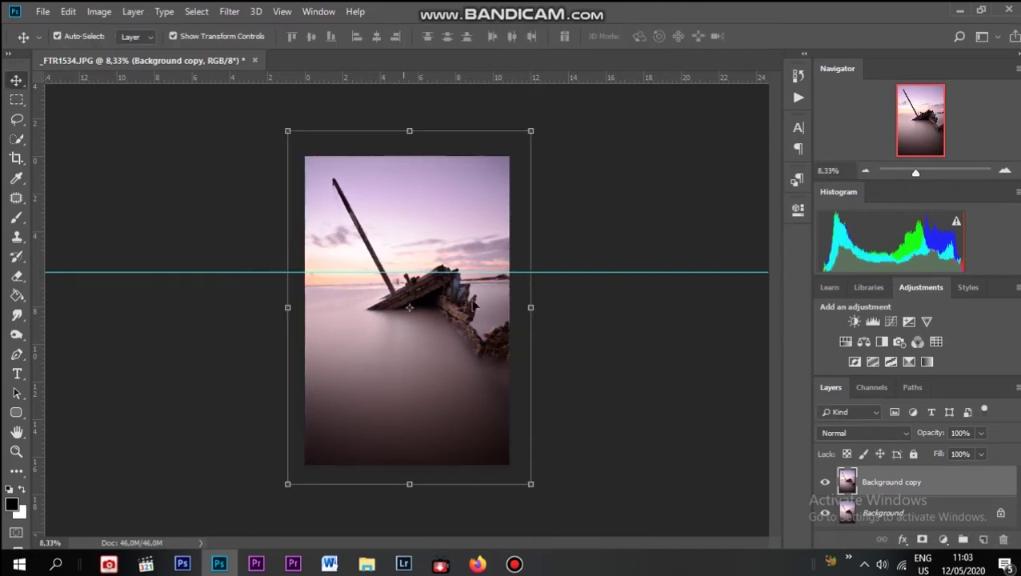
Align the horizontal guide with the horizon, merge the copy into the Background and remove the guide
{"action": "left_click_drag", "start_coordinate": [563, 276], "coordinate": [563, 283]}
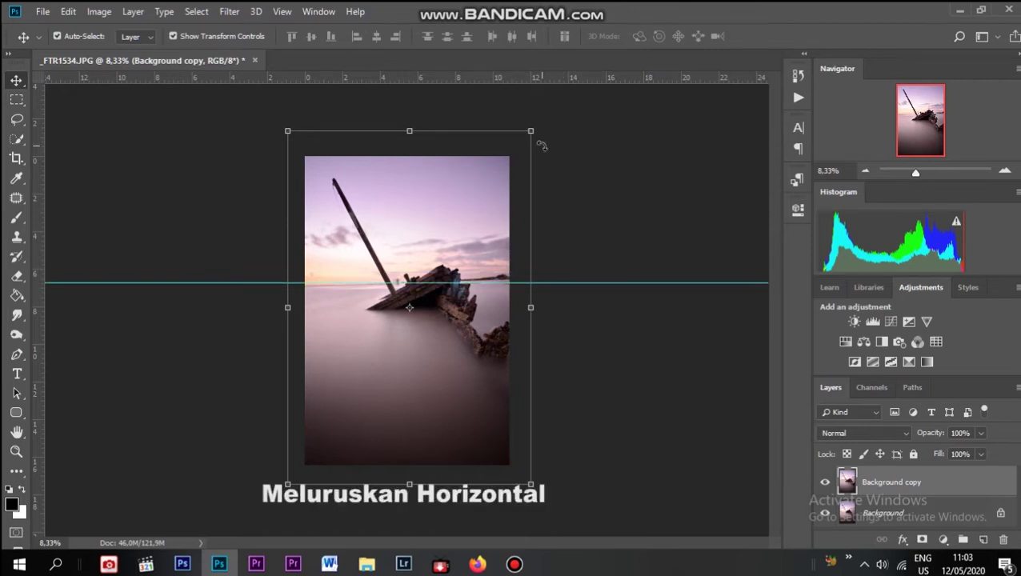
{"action": "key", "text": "Delete"}
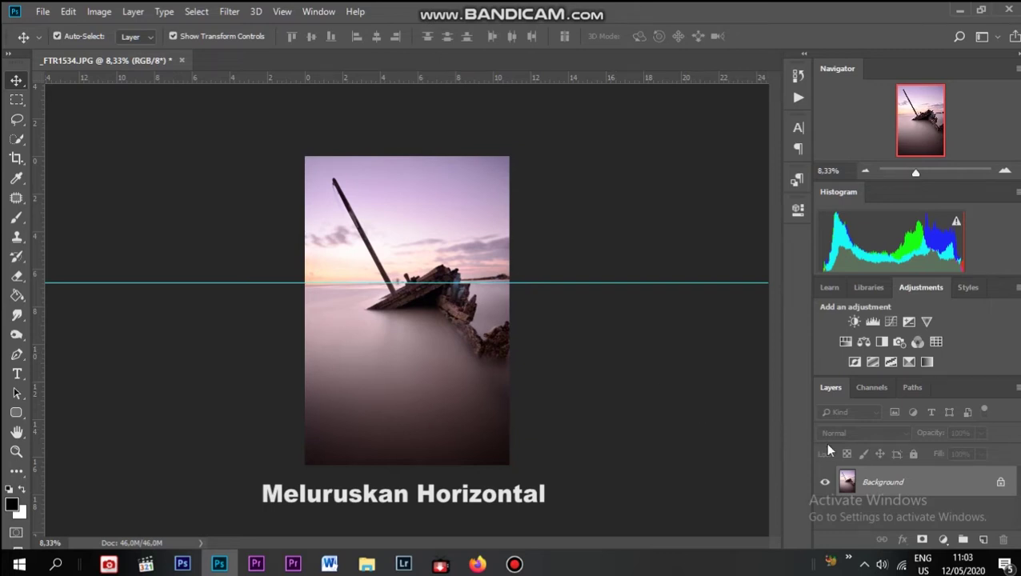
{"action": "left_click_drag", "start_coordinate": [674, 285], "coordinate": [680, 25]}
Duplicate the Background layer and apply Lens Correction to the copy with Auto Scale Image and Edge Extension
{"action": "left_click_drag", "start_coordinate": [961, 478], "coordinate": [984, 539]}
{"action": "left_click", "coordinate": [230, 11]}
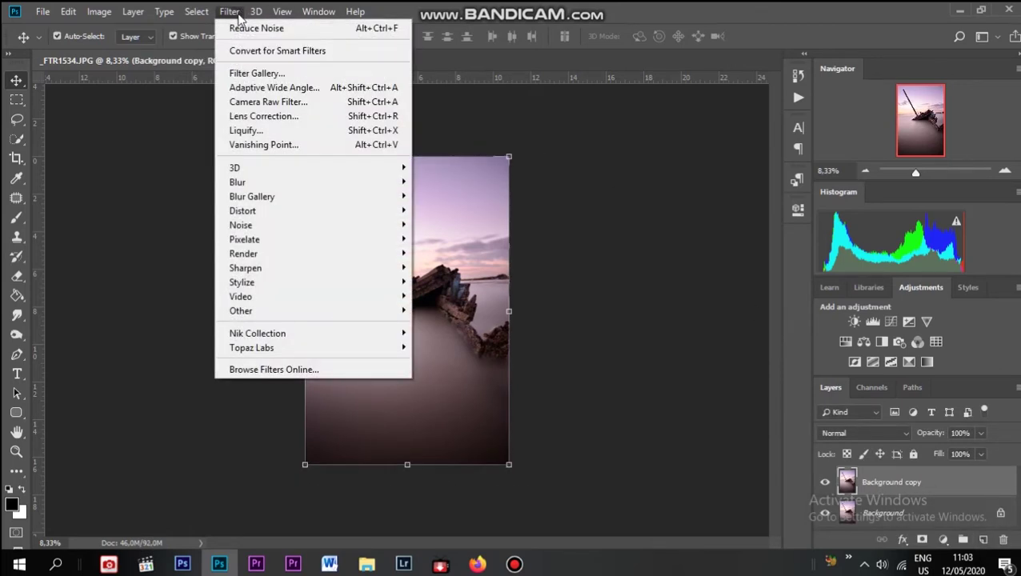
{"action": "left_click", "coordinate": [281, 116]}
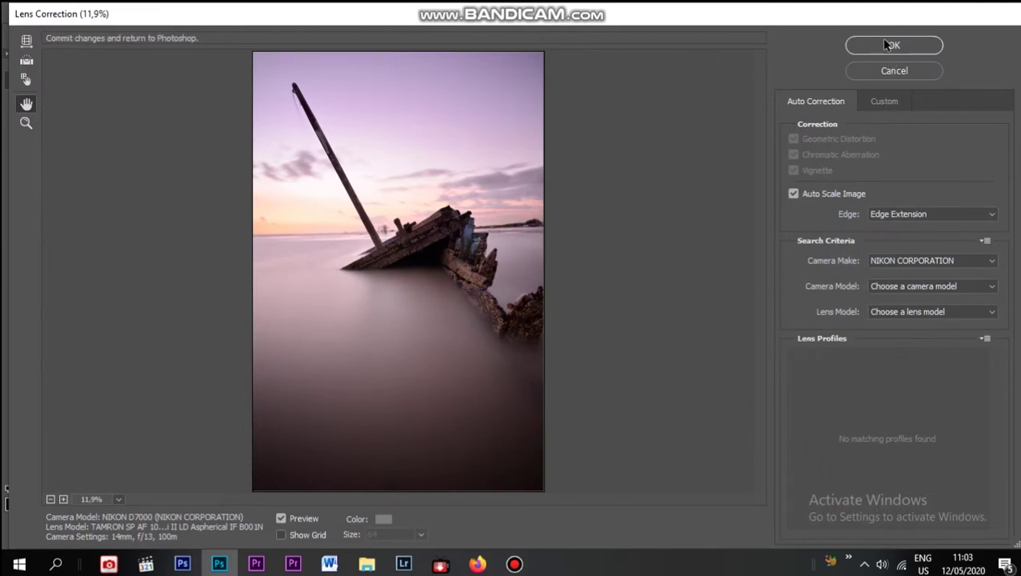
{"action": "left_click", "coordinate": [888, 50]}
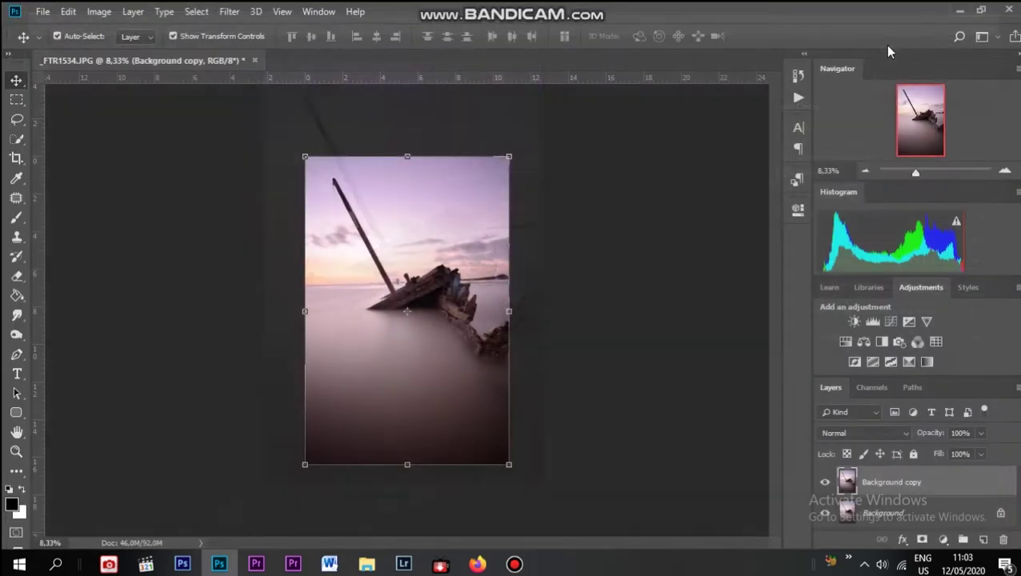
{"action": "left_click", "coordinate": [826, 483]}
{"action": "left_click", "coordinate": [826, 483]}
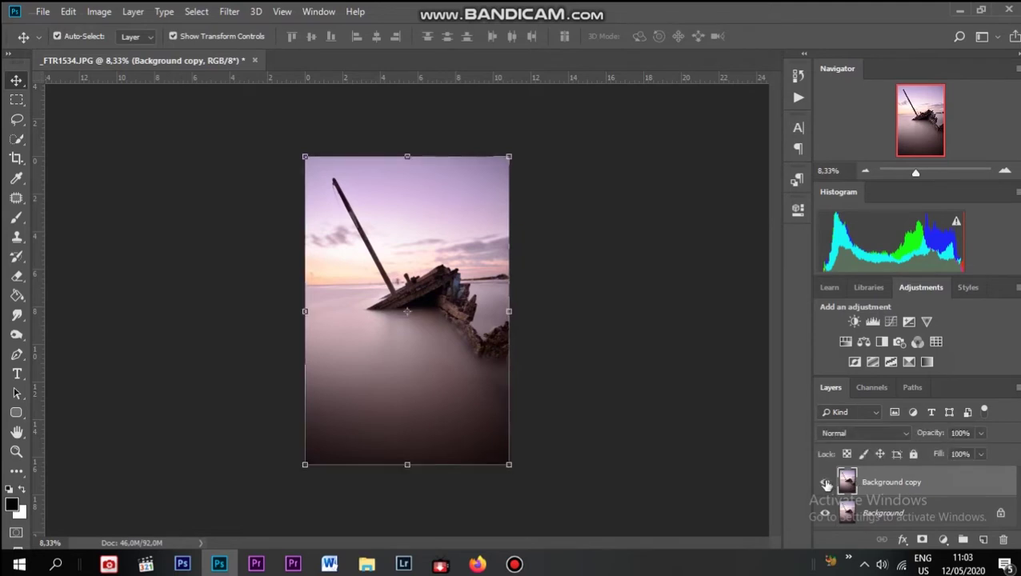
Start the Camera Raw Filter on the copy, apply Auto tone, and set Contrast to +37 and Exposure to -0,75
{"action": "left_click", "coordinate": [229, 11]}
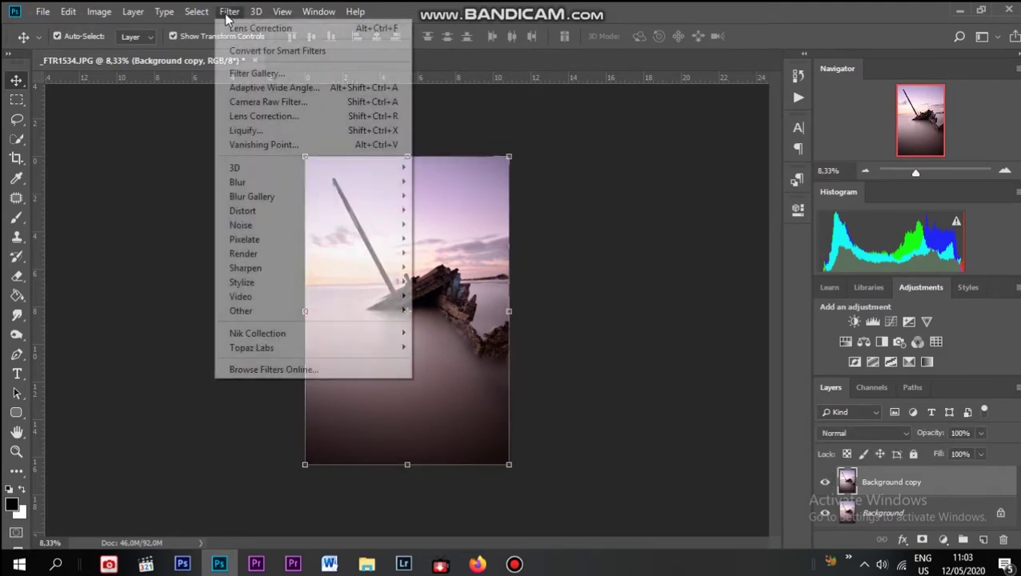
{"action": "left_click", "coordinate": [248, 103]}
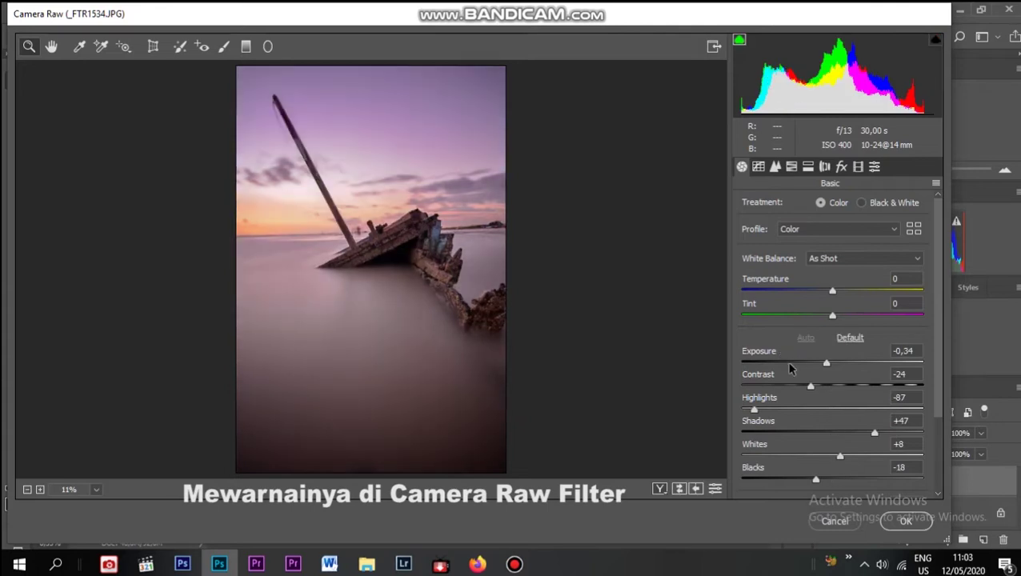
{"action": "left_click_drag", "start_coordinate": [818, 370], "coordinate": [870, 417]}
{"action": "left_click_drag", "start_coordinate": [823, 362], "coordinate": [816, 365]}
Set Dehaze to +2 and Clarity to +20 in the Basic adjustments
{"action": "scroll", "coordinate": [805, 421], "scroll_direction": "down", "scroll_amount": 1}
{"action": "scroll", "coordinate": [805, 422], "scroll_direction": "down", "scroll_amount": 2}
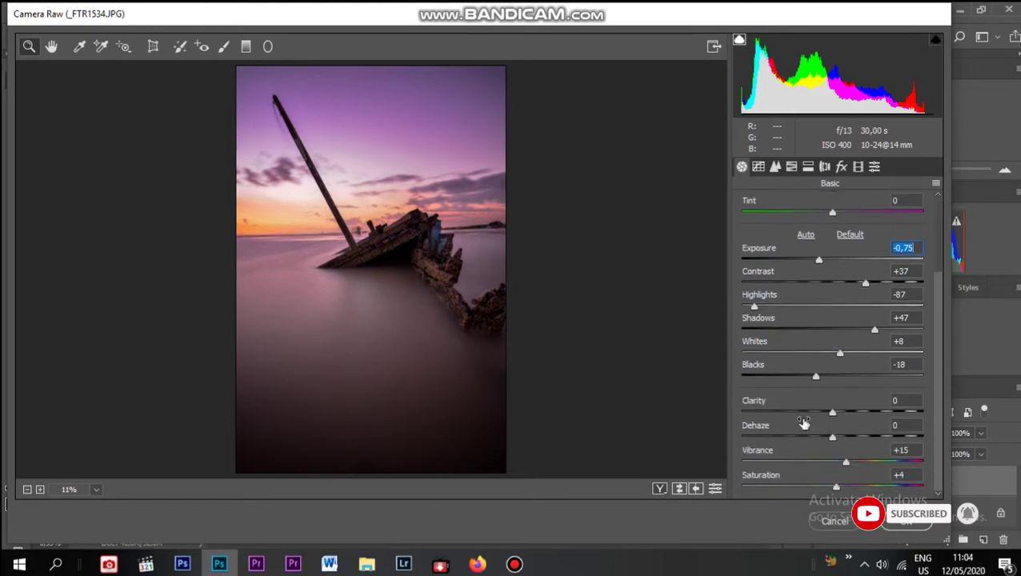
{"action": "left_click_drag", "start_coordinate": [833, 440], "coordinate": [835, 441]}
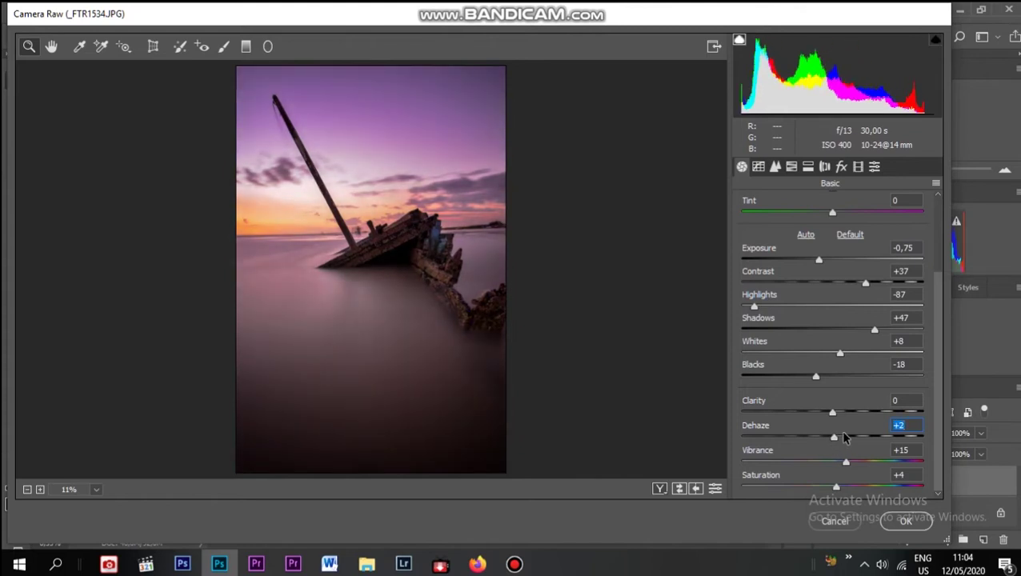
{"action": "left_click_drag", "start_coordinate": [832, 413], "coordinate": [851, 424]}
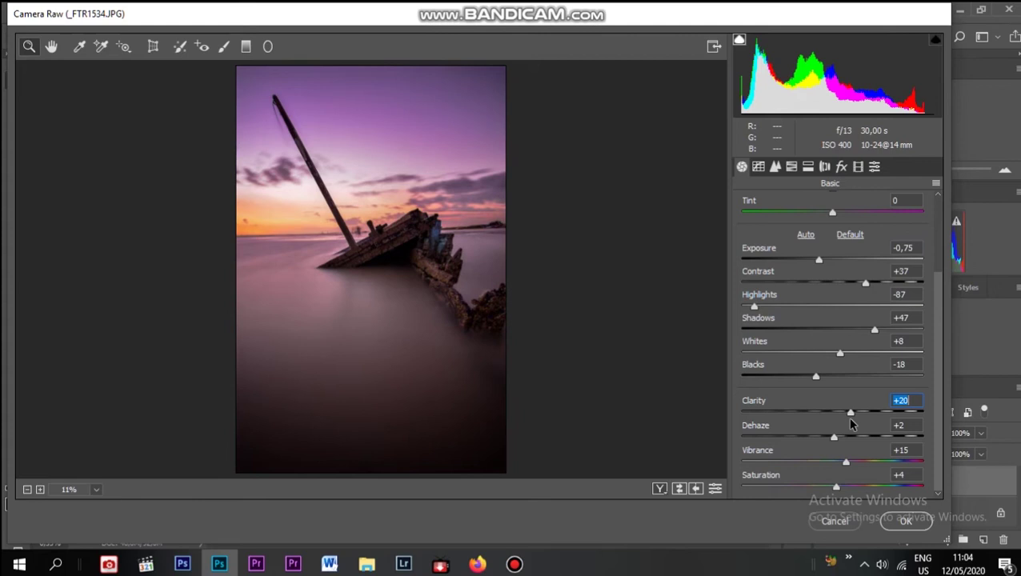
In the HSL adjustments, set Oranges luminance to -16, Oranges saturation to +9 and Purples saturation to -17
{"action": "left_click", "coordinate": [791, 168]}
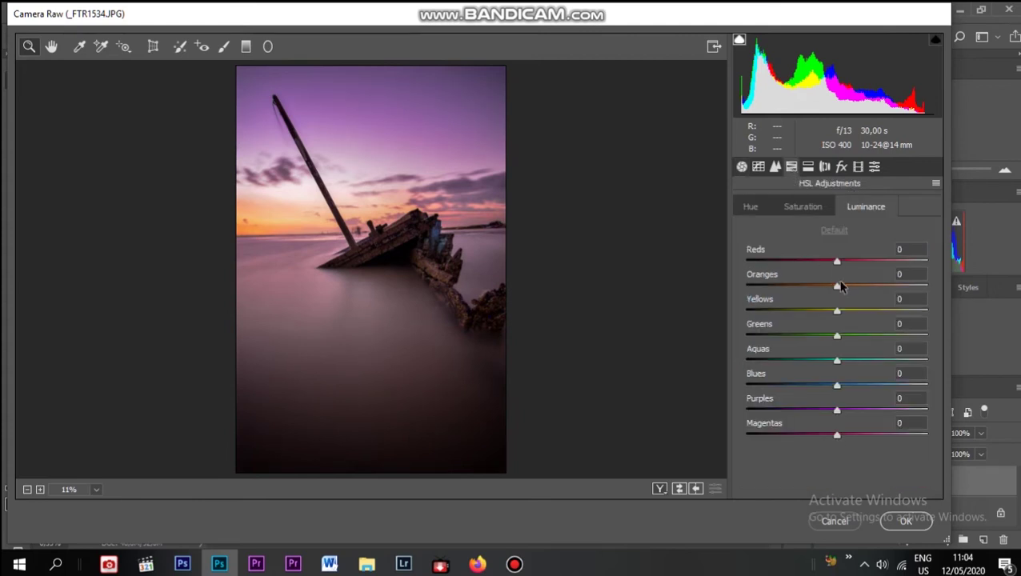
{"action": "left_click_drag", "start_coordinate": [837, 288], "coordinate": [824, 290]}
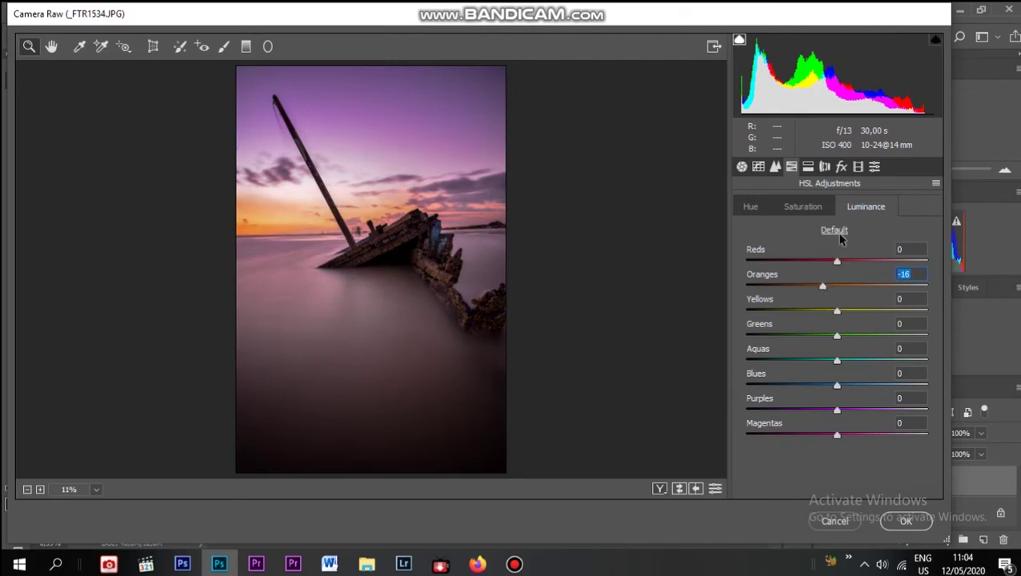
{"action": "left_click", "coordinate": [813, 213]}
{"action": "mouse_move", "coordinate": [837, 288]}
{"action": "left_mouse_down"}
{"action": "mouse_move", "coordinate": [807, 289]}
{"action": "mouse_move", "coordinate": [902, 314]}
{"action": "mouse_move", "coordinate": [842, 294]}
{"action": "left_mouse_up"}
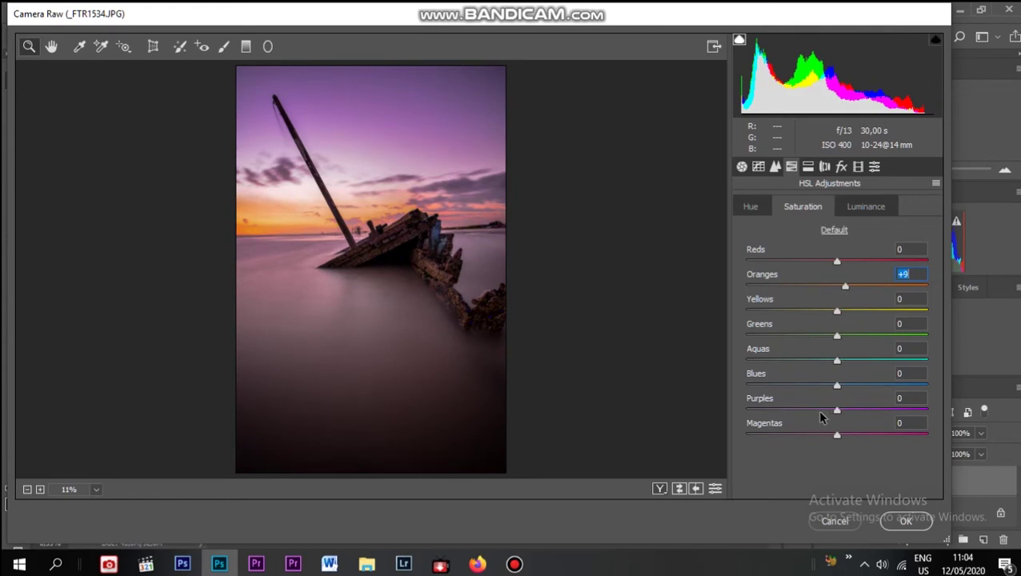
{"action": "mouse_move", "coordinate": [837, 410]}
{"action": "left_mouse_down"}
{"action": "mouse_move", "coordinate": [806, 405]}
{"action": "mouse_move", "coordinate": [821, 411]}
{"action": "left_mouse_up"}
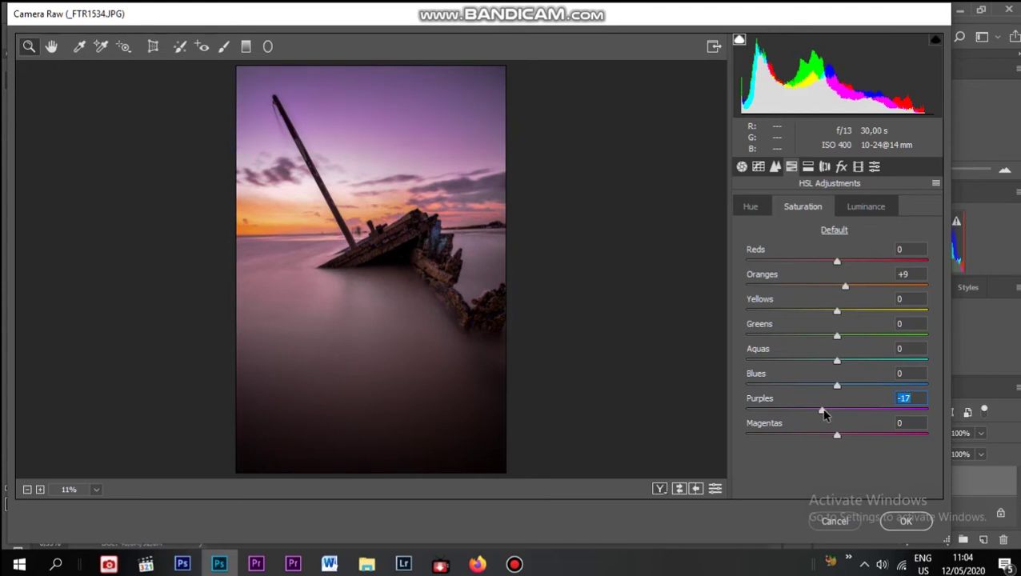
Paint over the shipwreck with the Adjustment Brush and set its Whites to +49 and Highlights to -11
{"action": "left_click", "coordinate": [224, 47]}
{"action": "mouse_move", "coordinate": [410, 257]}
{"action": "left_mouse_down"}
{"action": "mouse_move", "coordinate": [366, 256]}
{"action": "mouse_move", "coordinate": [399, 240]}
{"action": "left_mouse_up"}
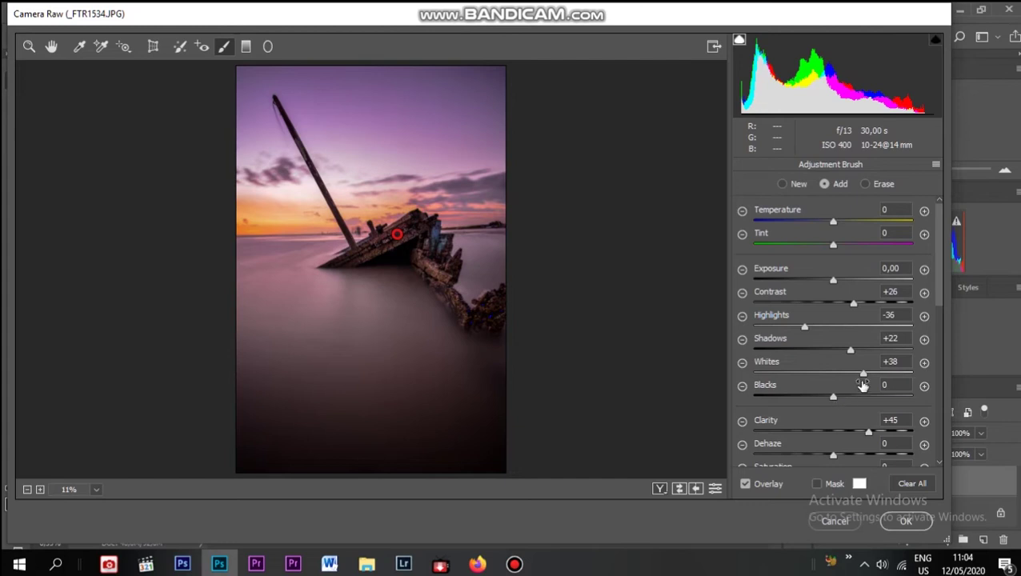
{"action": "left_click_drag", "start_coordinate": [865, 374], "coordinate": [874, 394]}
{"action": "mouse_move", "coordinate": [806, 326]}
{"action": "left_mouse_down"}
{"action": "mouse_move", "coordinate": [843, 339]}
{"action": "mouse_move", "coordinate": [824, 333]}
{"action": "left_mouse_up"}
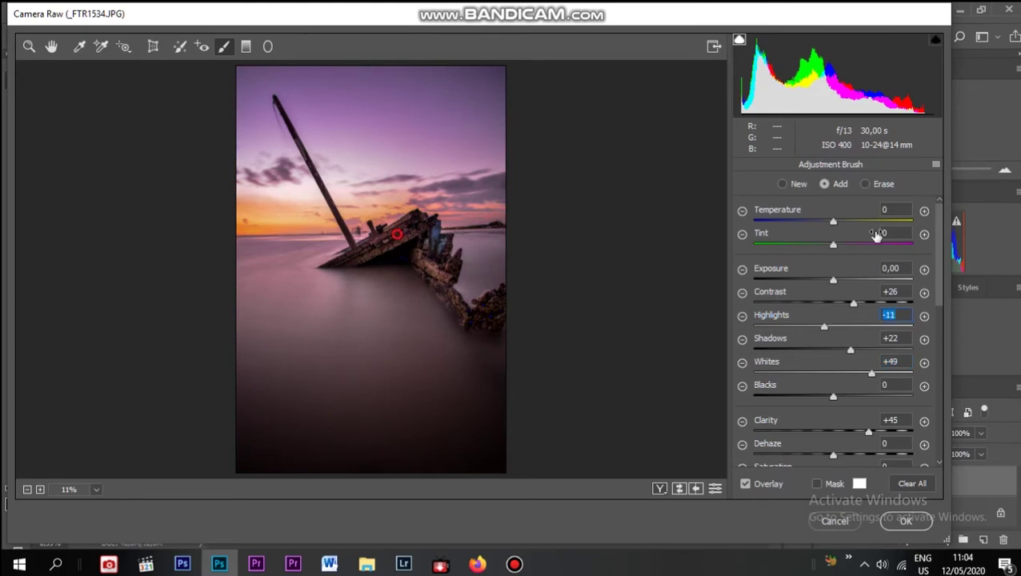
Reset the brush's local correction settings and give the shipwreck Whites +26, Shadows +45 and lowered Highlights
{"action": "left_click", "coordinate": [936, 165]}
{"action": "left_click", "coordinate": [933, 198]}
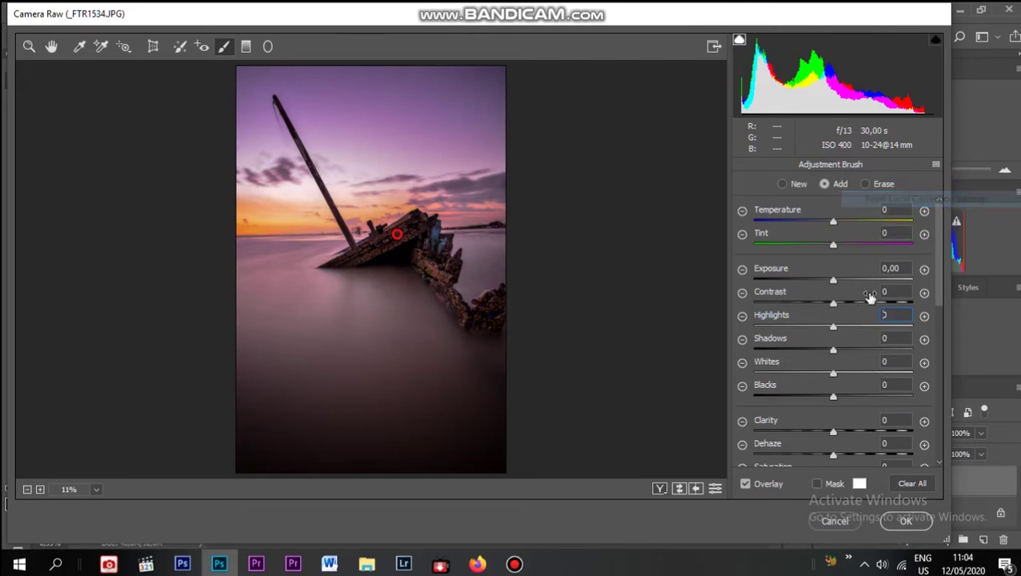
{"action": "left_click_drag", "start_coordinate": [835, 329], "coordinate": [801, 342]}
{"action": "left_click", "coordinate": [834, 378]}
{"action": "left_click_drag", "start_coordinate": [871, 381], "coordinate": [880, 361]}
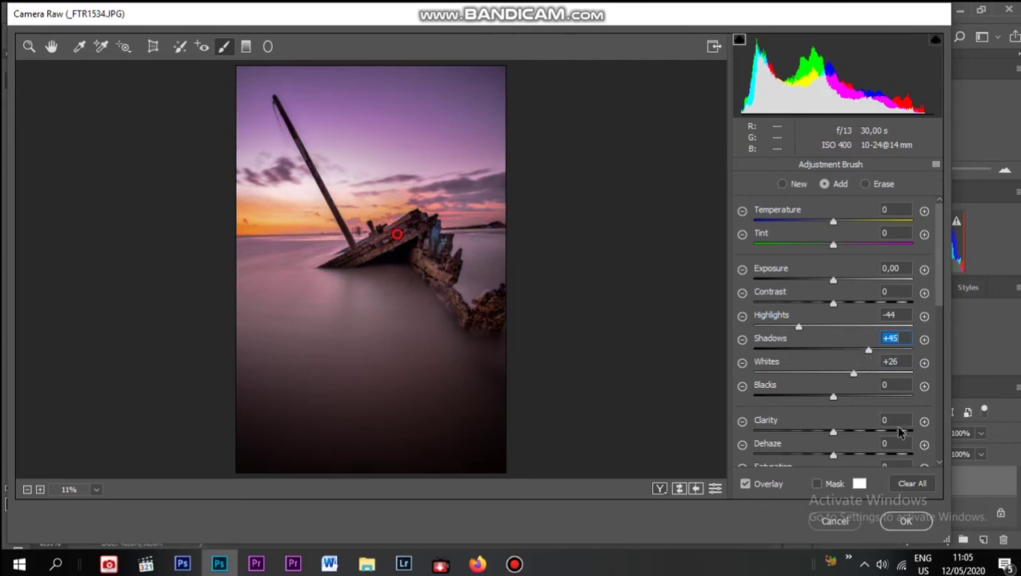
{"action": "left_click_drag", "start_coordinate": [798, 328], "coordinate": [816, 349]}
{"action": "left_click_drag", "start_coordinate": [832, 336], "coordinate": [820, 343]}
{"action": "left_click", "coordinate": [52, 47]}
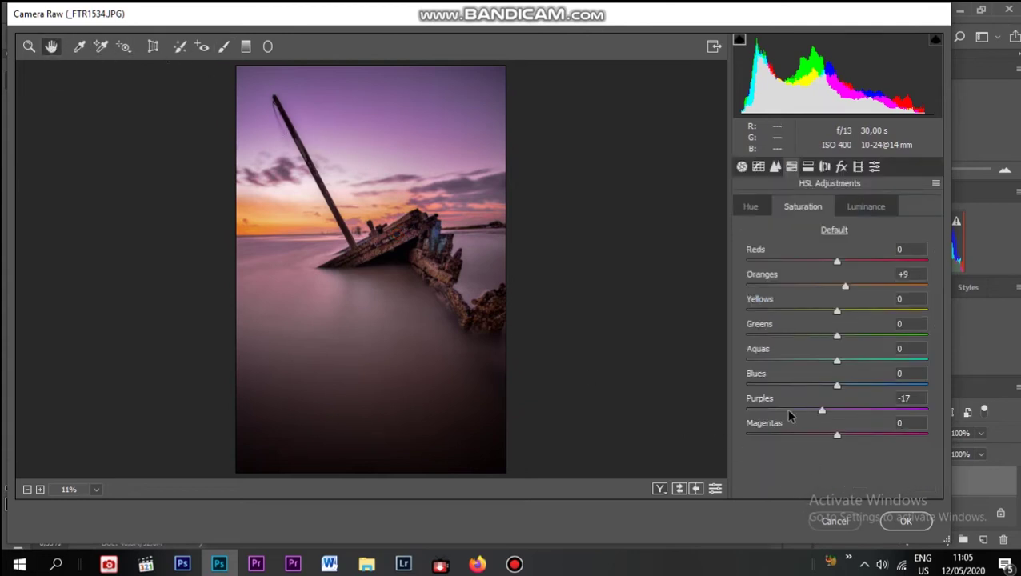
Apply the Camera Raw adjustments and compare the Background copy with the original by toggling its visibility
{"action": "left_click", "coordinate": [742, 168]}
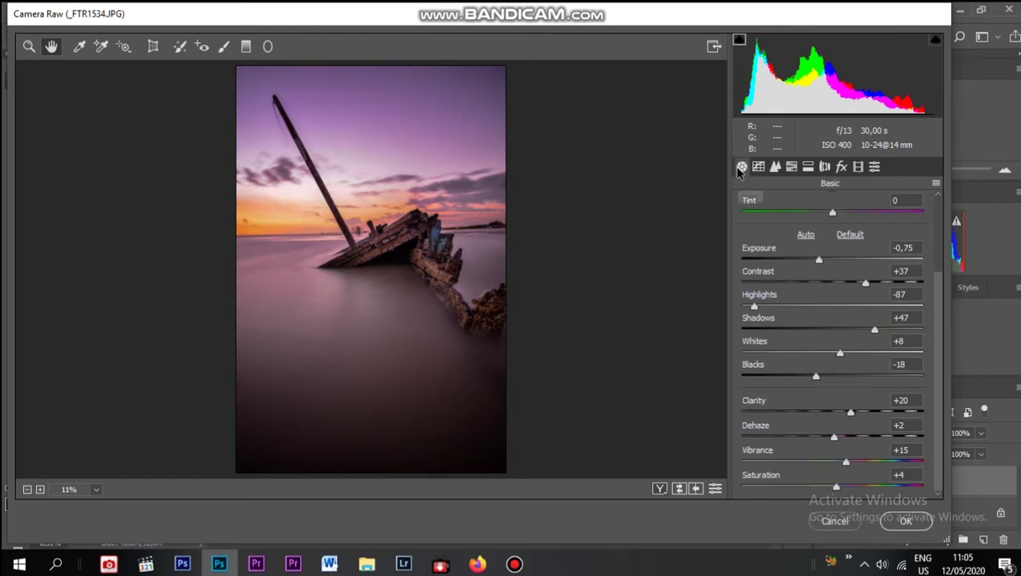
{"action": "left_click", "coordinate": [913, 523]}
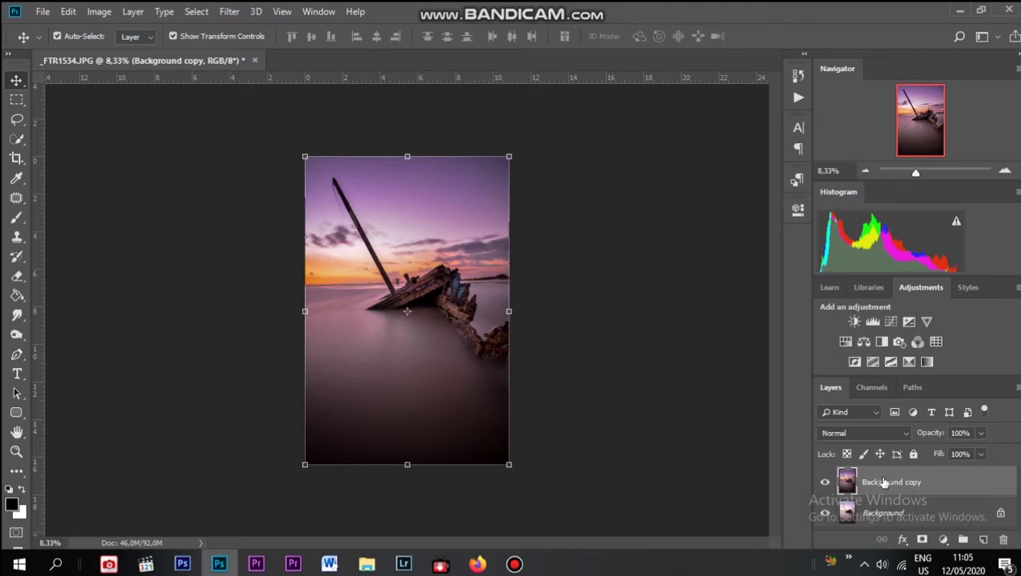
{"action": "left_click", "coordinate": [828, 482]}
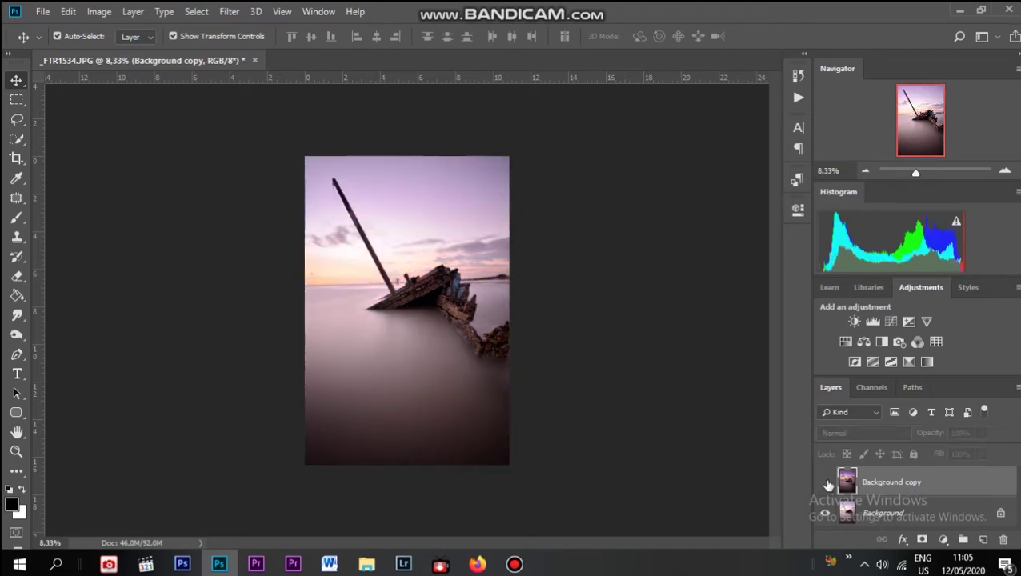
{"action": "left_click", "coordinate": [827, 482]}
{"action": "left_click", "coordinate": [827, 483]}
{"action": "left_click", "coordinate": [828, 485]}
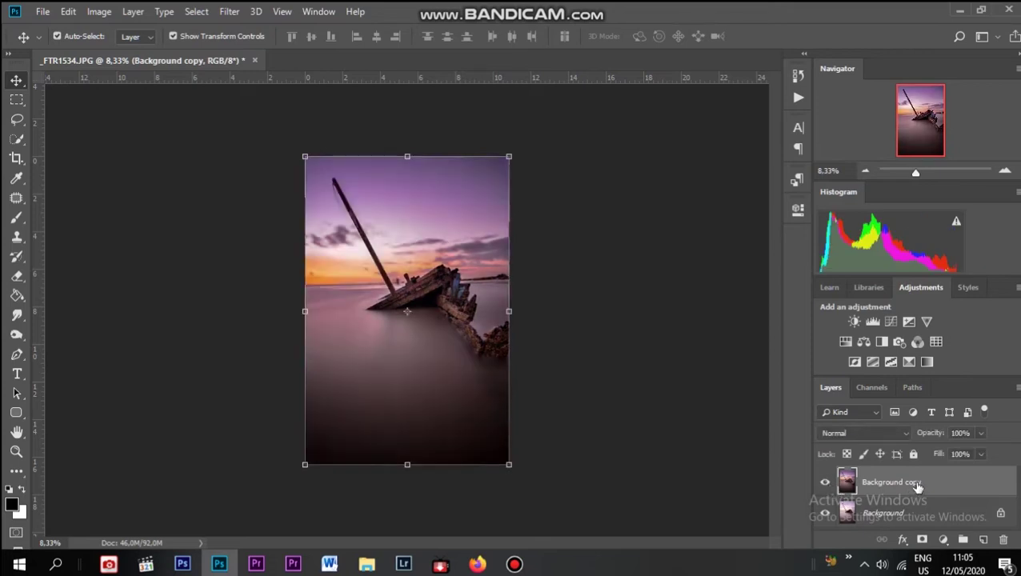
Duplicate the merged Background and, in the copy's Camera Raw Filter, set Exposure to +0,60, Contrast to +20 and Highlights to +18
{"action": "left_click_drag", "start_coordinate": [918, 485], "coordinate": [980, 540]}
{"action": "left_click", "coordinate": [229, 11]}
{"action": "left_click", "coordinate": [268, 102]}
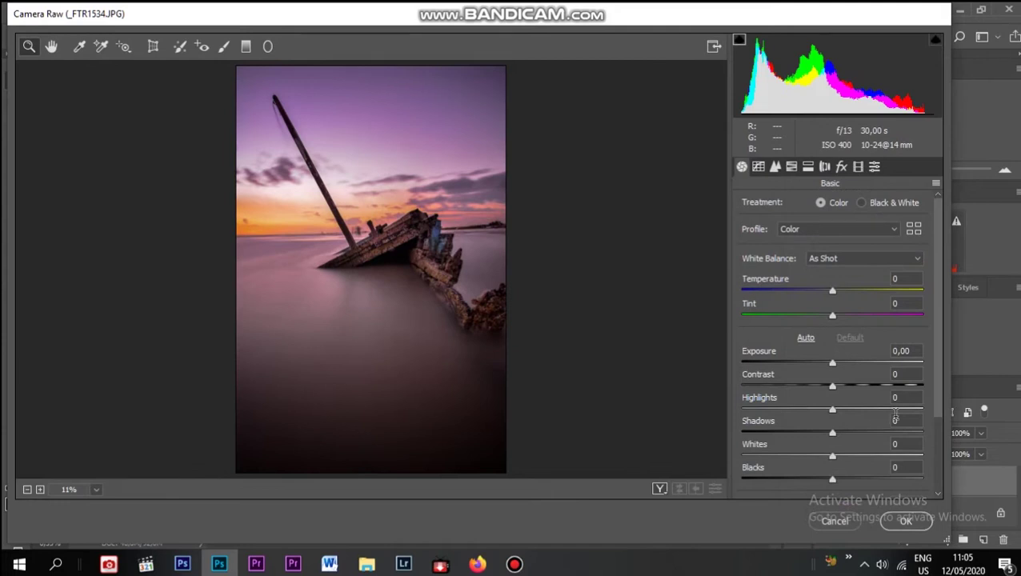
{"action": "left_click_drag", "start_coordinate": [834, 366], "coordinate": [842, 458]}
{"action": "left_click", "coordinate": [832, 410]}
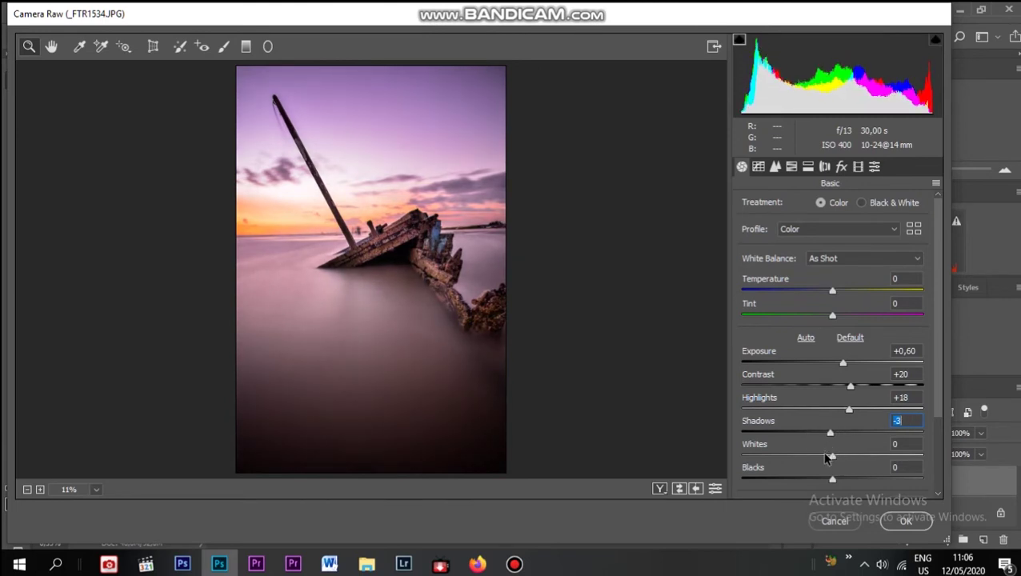
Set Shadows to +29, Whites to -56, Blacks to +3 and Highlights to -78, and apply the Camera Raw Filter
{"action": "left_click_drag", "start_coordinate": [830, 435], "coordinate": [859, 439]}
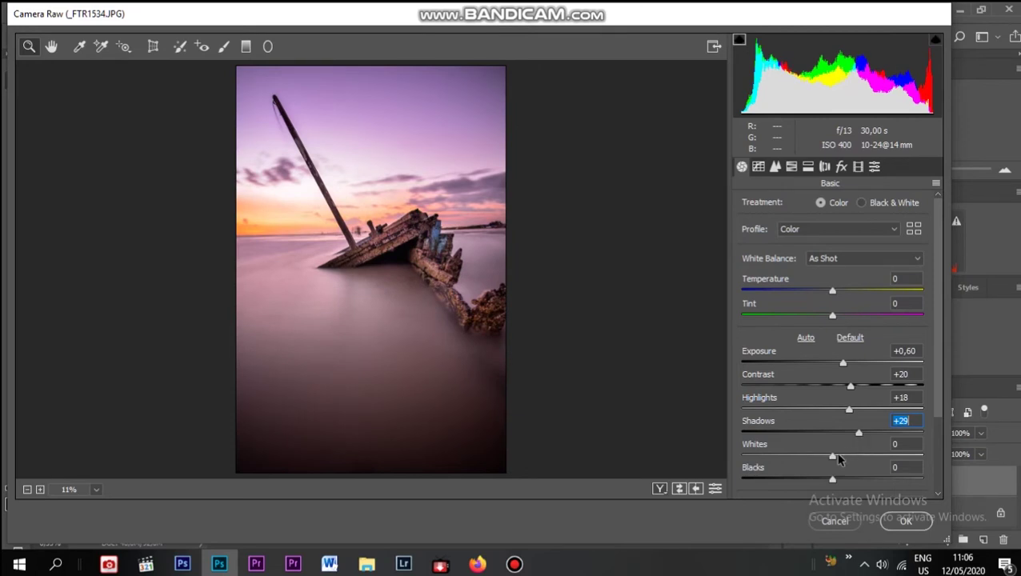
{"action": "left_click_drag", "start_coordinate": [833, 469], "coordinate": [783, 456]}
{"action": "mouse_move", "coordinate": [829, 480]}
{"action": "left_mouse_down"}
{"action": "mouse_move", "coordinate": [806, 478]}
{"action": "mouse_move", "coordinate": [834, 485]}
{"action": "left_mouse_up"}
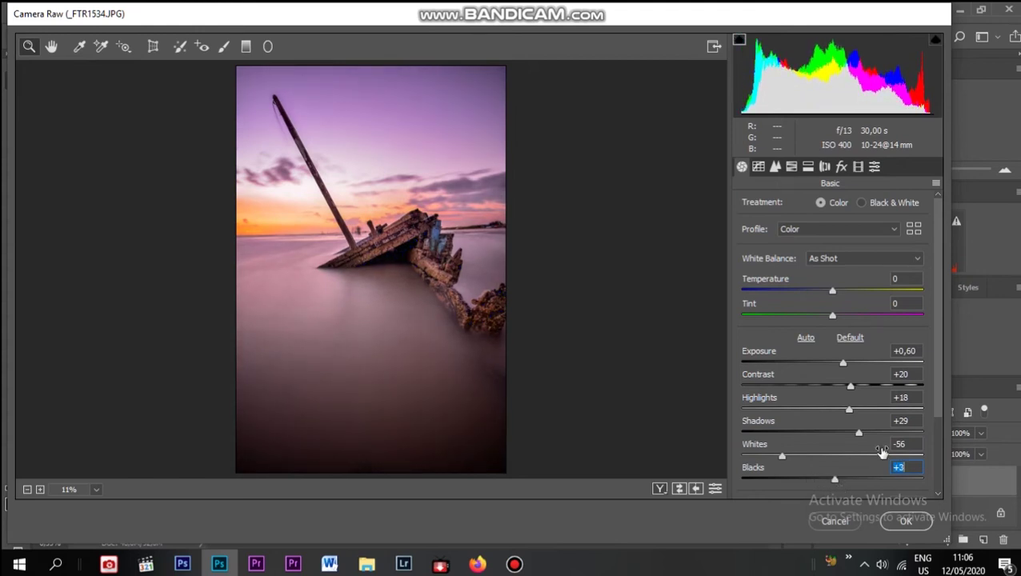
{"action": "left_click", "coordinate": [850, 413]}
{"action": "left_click_drag", "start_coordinate": [845, 412], "coordinate": [765, 430]}
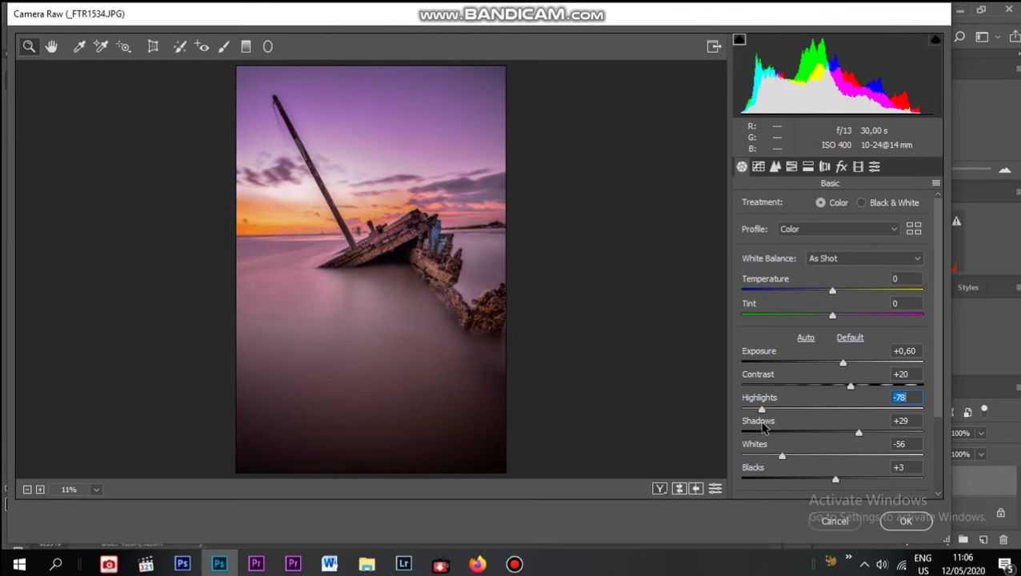
{"action": "left_click", "coordinate": [905, 522]}
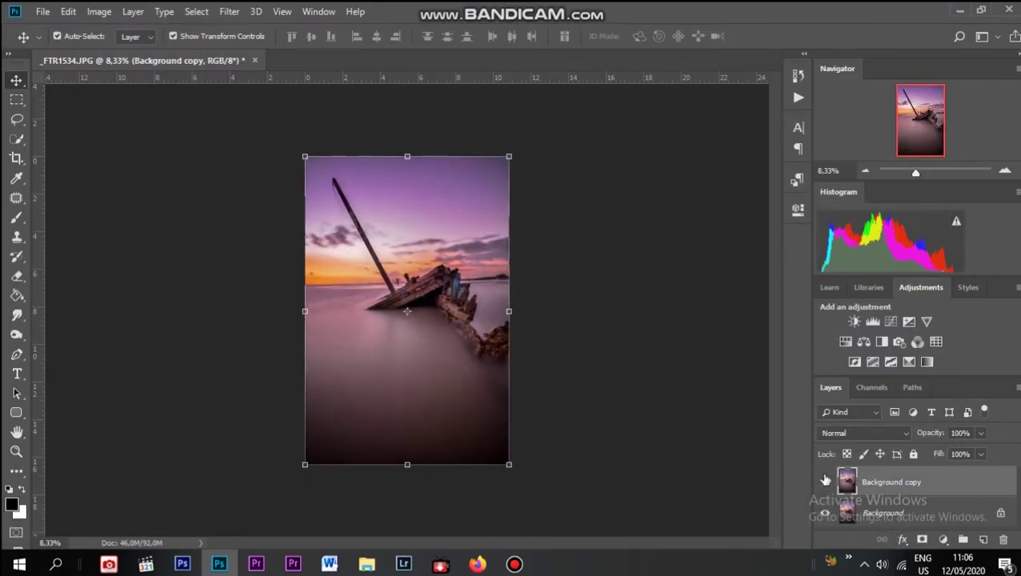
Merge the Background copy into the Background after a before/after comparison, and duplicate the merged layer
{"action": "left_click", "coordinate": [825, 482]}
{"action": "left_click", "coordinate": [825, 482]}
{"action": "key", "text": "Delete"}
{"action": "left_click_drag", "start_coordinate": [966, 487], "coordinate": [984, 540]}
Open HDR Efex Pro 2 on the Background copy, apply the Landscape preset 25 - Soft and set Tone Compression to -66%
{"action": "left_click", "coordinate": [229, 11]}
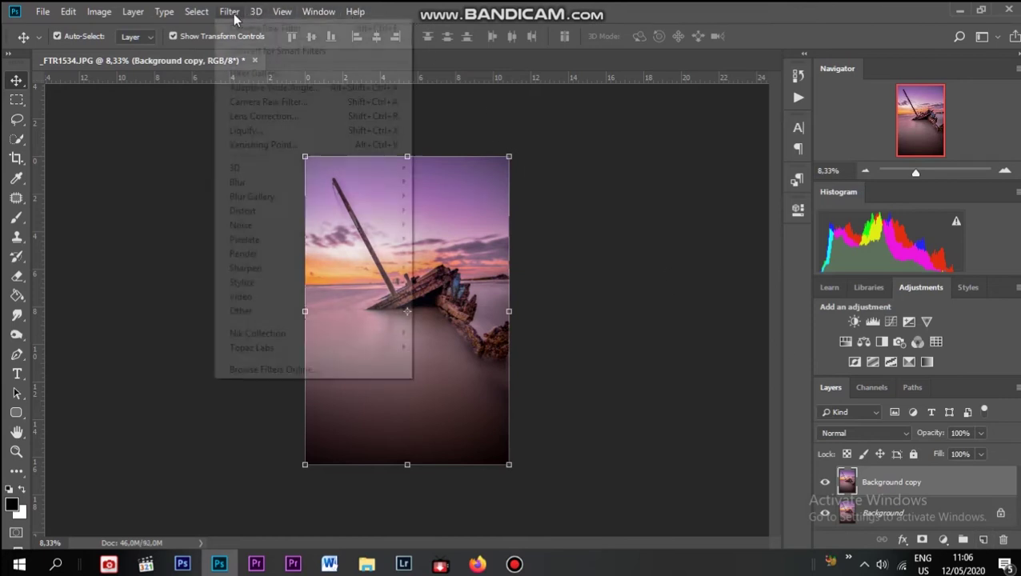
{"action": "mouse_move", "coordinate": [384, 333]}
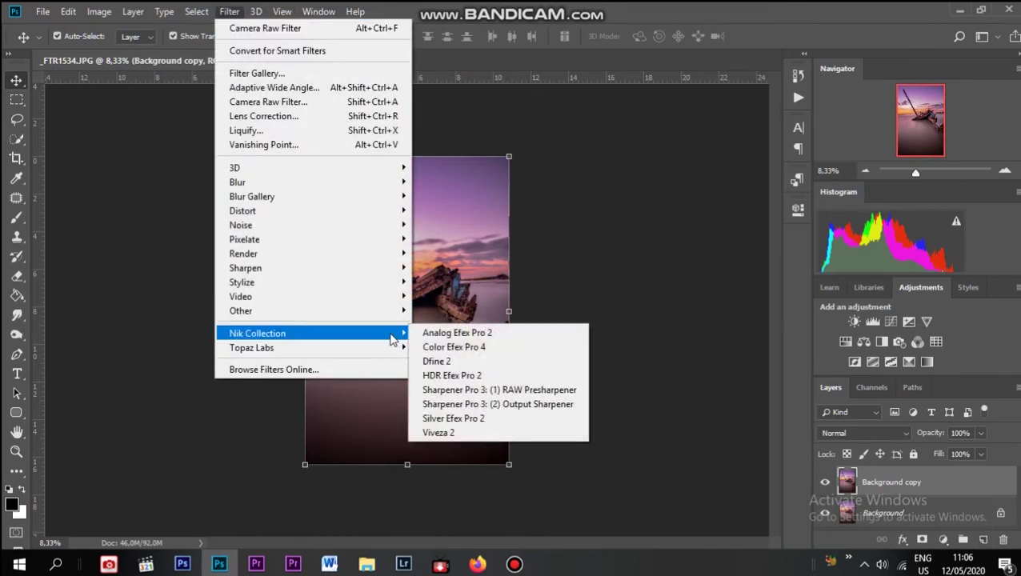
{"action": "left_click", "coordinate": [469, 377]}
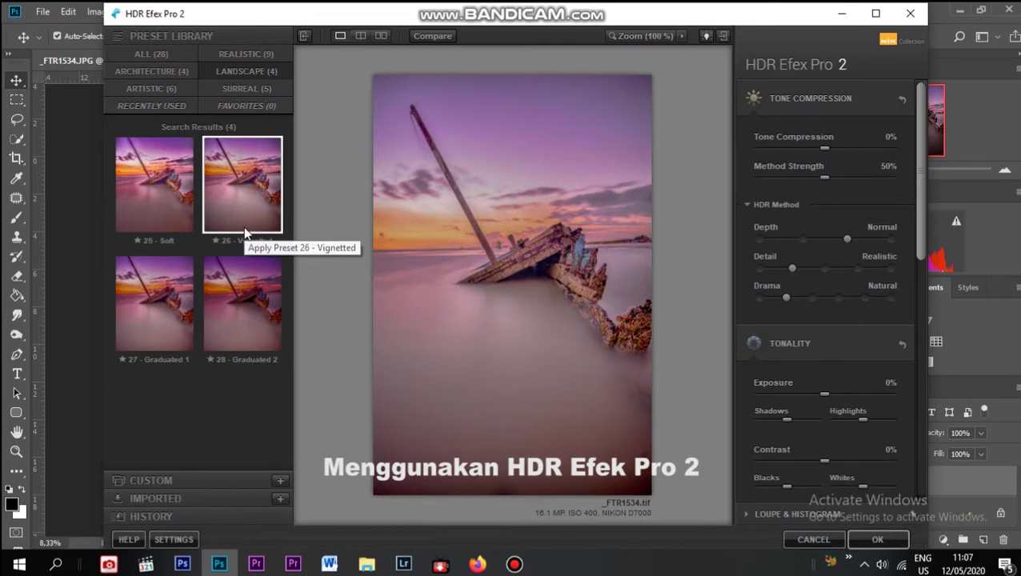
{"action": "left_click", "coordinate": [162, 182]}
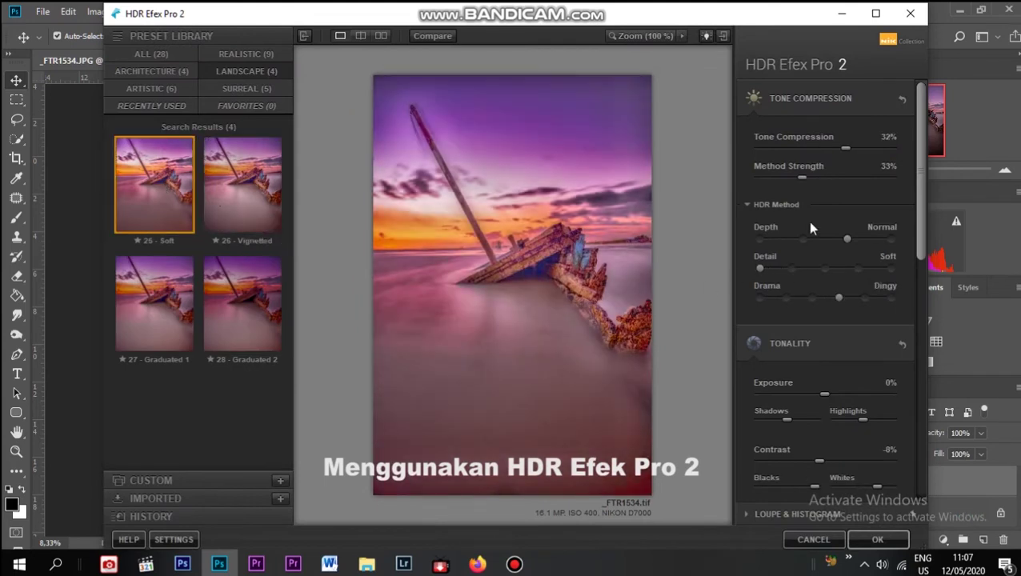
{"action": "left_click", "coordinate": [781, 150]}
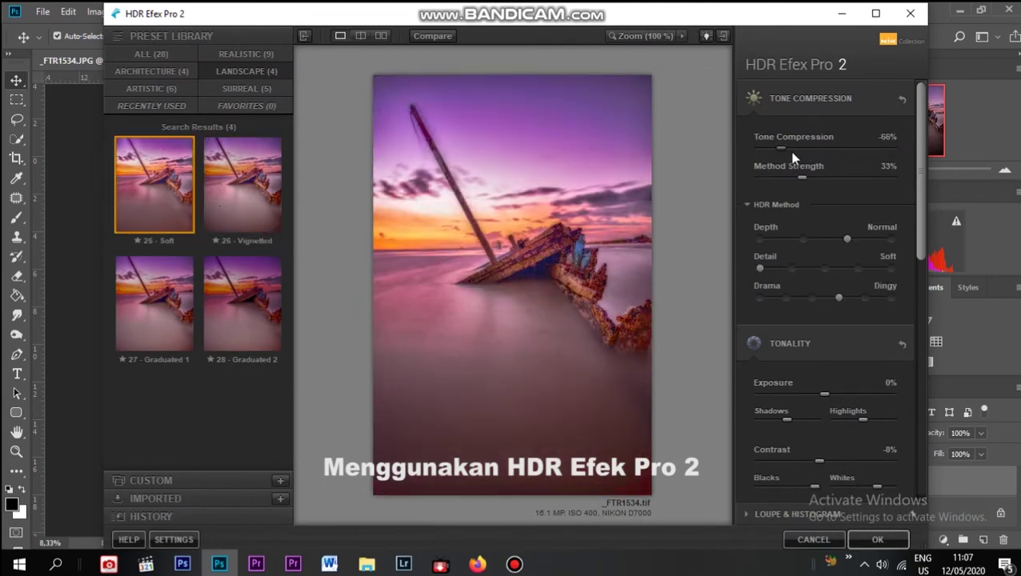
Set the HDR Method to Subtle depth, Realistic detail and Deep drama
{"action": "left_click", "coordinate": [805, 238]}
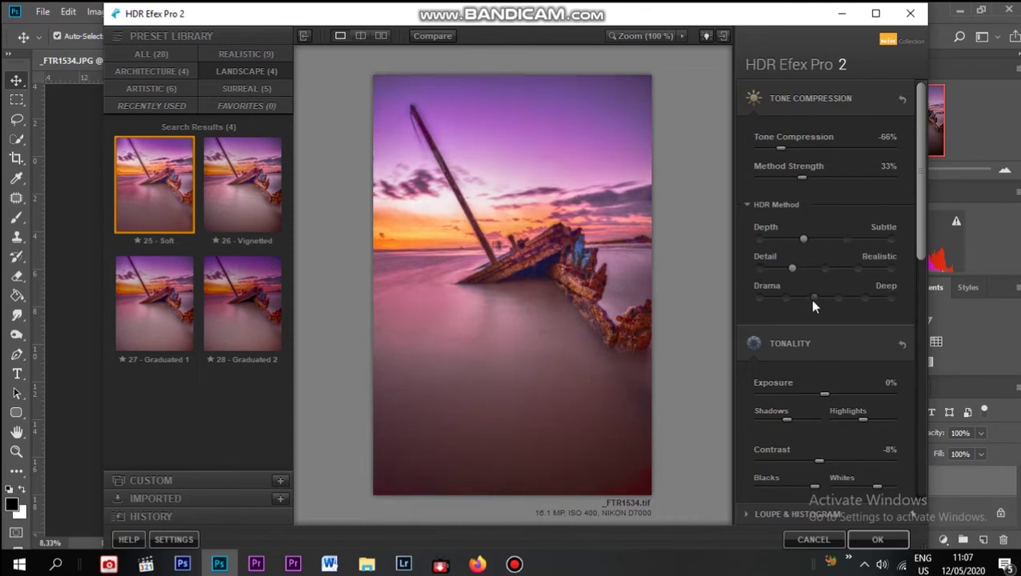
{"action": "left_click", "coordinate": [785, 298]}
{"action": "left_click", "coordinate": [812, 298]}
{"action": "left_click", "coordinate": [847, 242]}
{"action": "left_click", "coordinate": [801, 241]}
Return the Tonality Blacks and Whites to their neutral midpoints
{"action": "scroll", "coordinate": [834, 384], "scroll_direction": "down", "scroll_amount": 3}
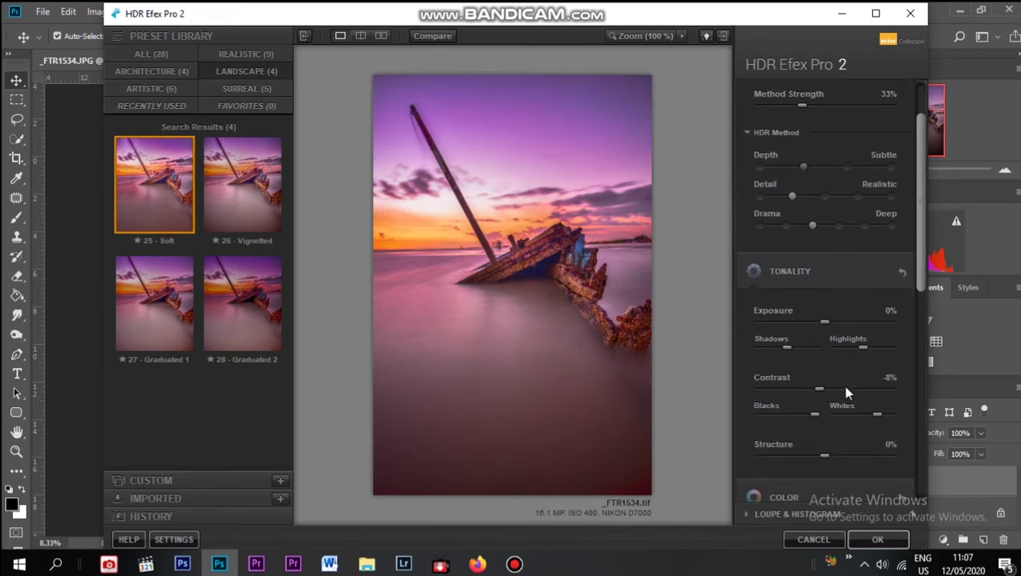
{"action": "scroll", "coordinate": [846, 387], "scroll_direction": "down", "scroll_amount": 2}
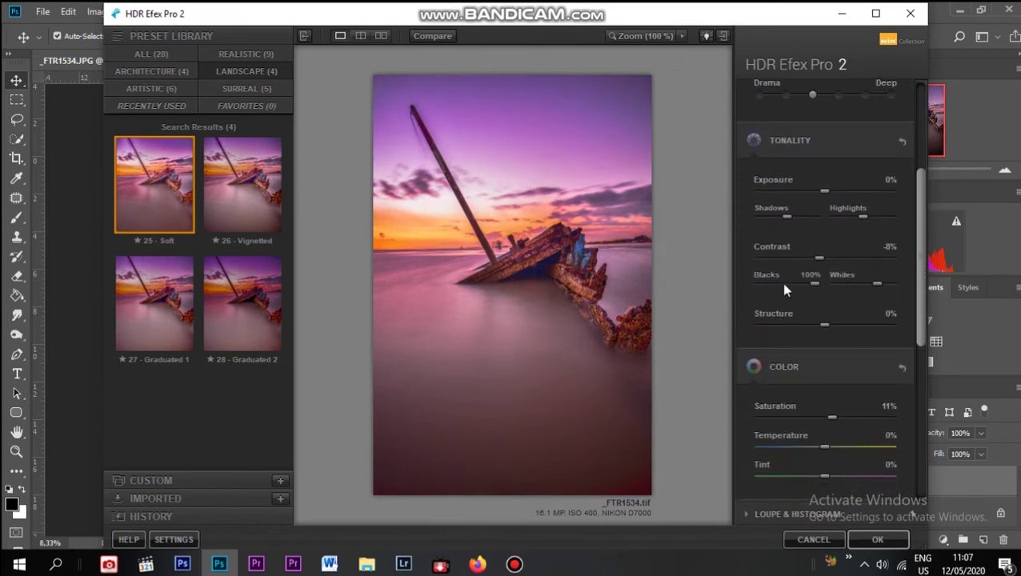
{"action": "left_click_drag", "start_coordinate": [813, 284], "coordinate": [780, 286]}
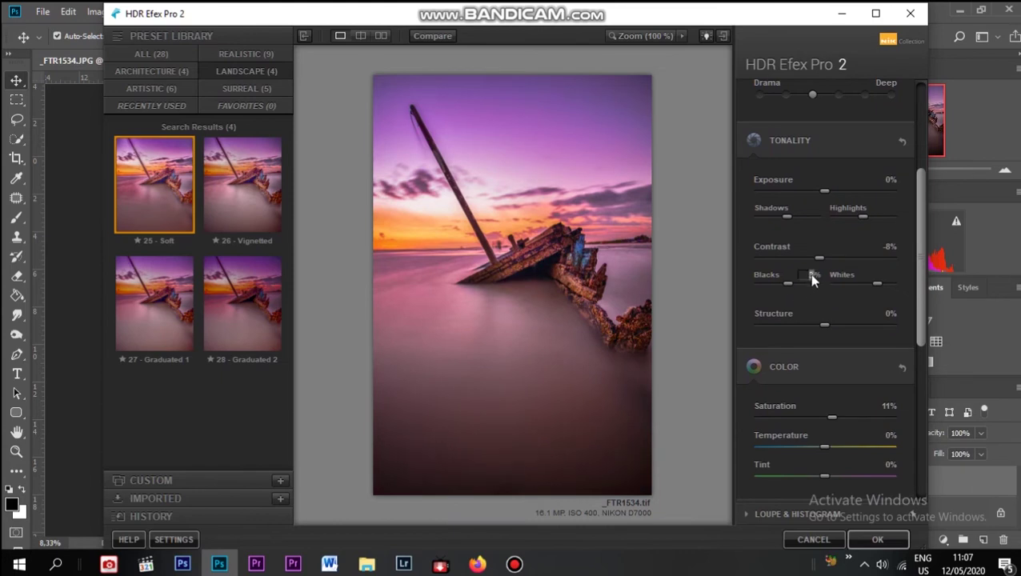
{"action": "double_click", "coordinate": [885, 281]}
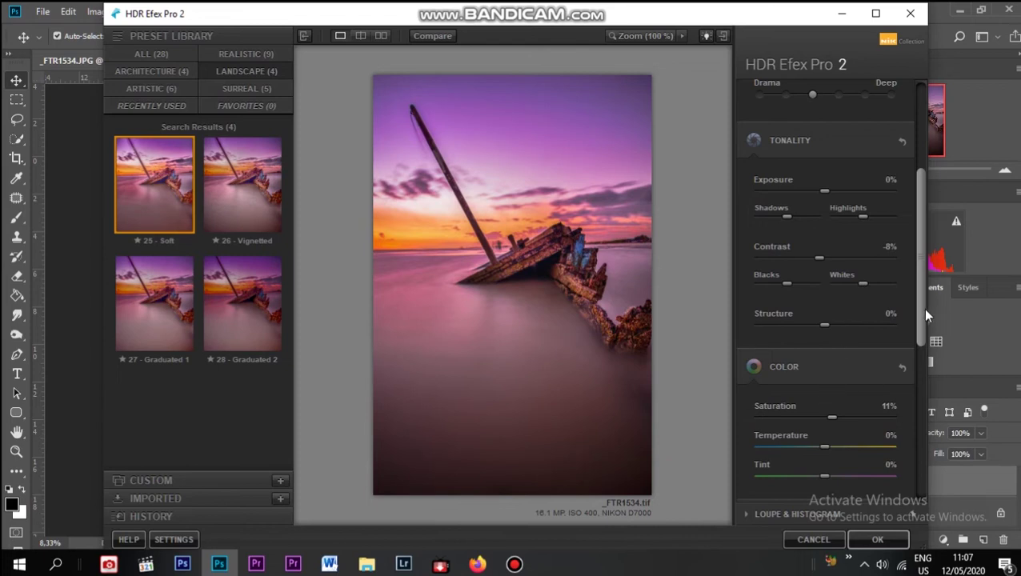
Set the Color values to Saturation -7%, Temperature 11% and Tint -11%
{"action": "scroll", "coordinate": [922, 308], "scroll_direction": "down", "scroll_amount": 3}
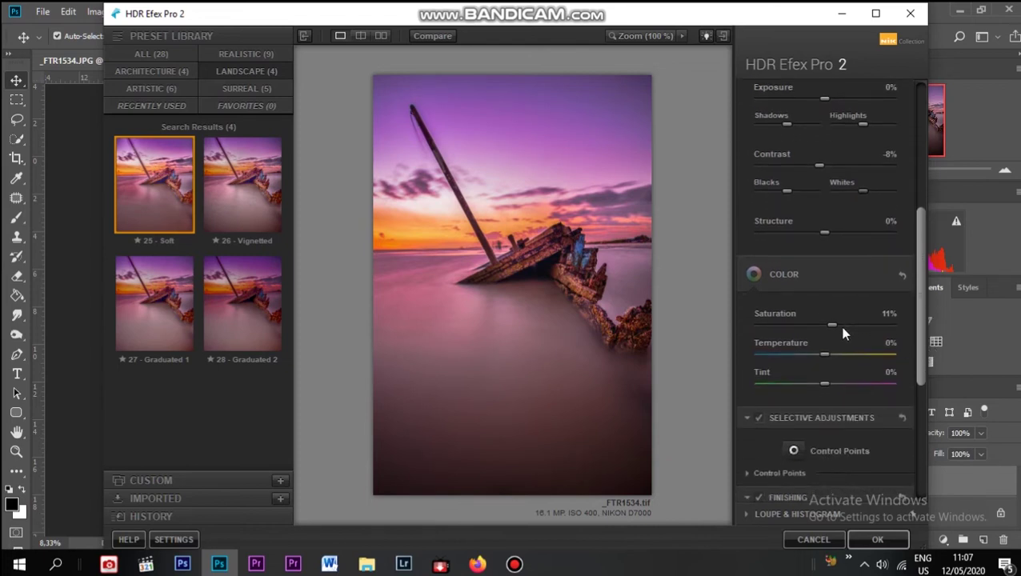
{"action": "left_click_drag", "start_coordinate": [832, 328], "coordinate": [824, 372]}
{"action": "left_click", "coordinate": [885, 344]}
{"action": "left_click_drag", "start_coordinate": [825, 384], "coordinate": [834, 360]}
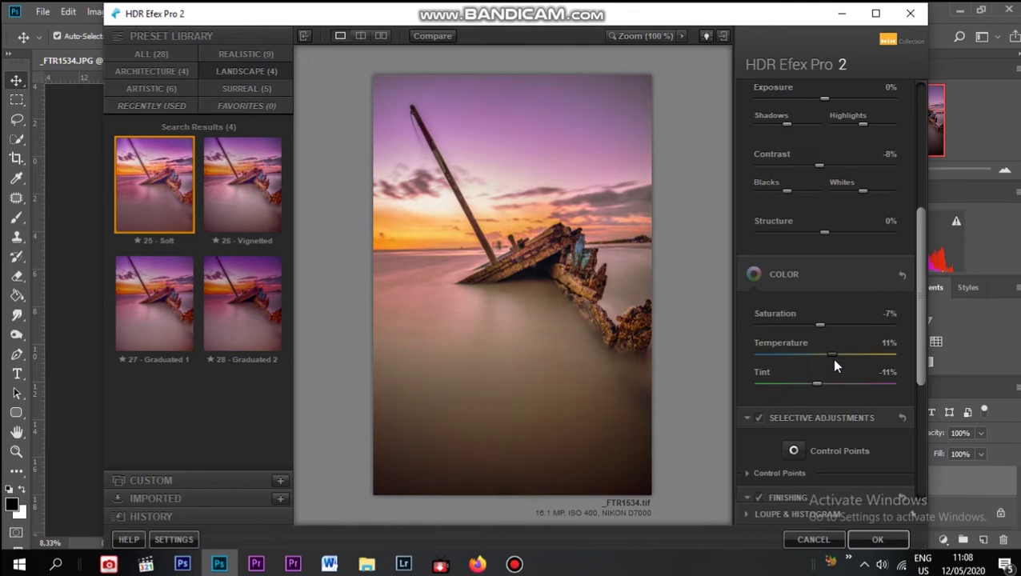
Lower Structure to -57% and readjust Saturation to -1%
{"action": "left_click_drag", "start_coordinate": [919, 346], "coordinate": [918, 323]}
{"action": "left_click_drag", "start_coordinate": [828, 284], "coordinate": [782, 293]}
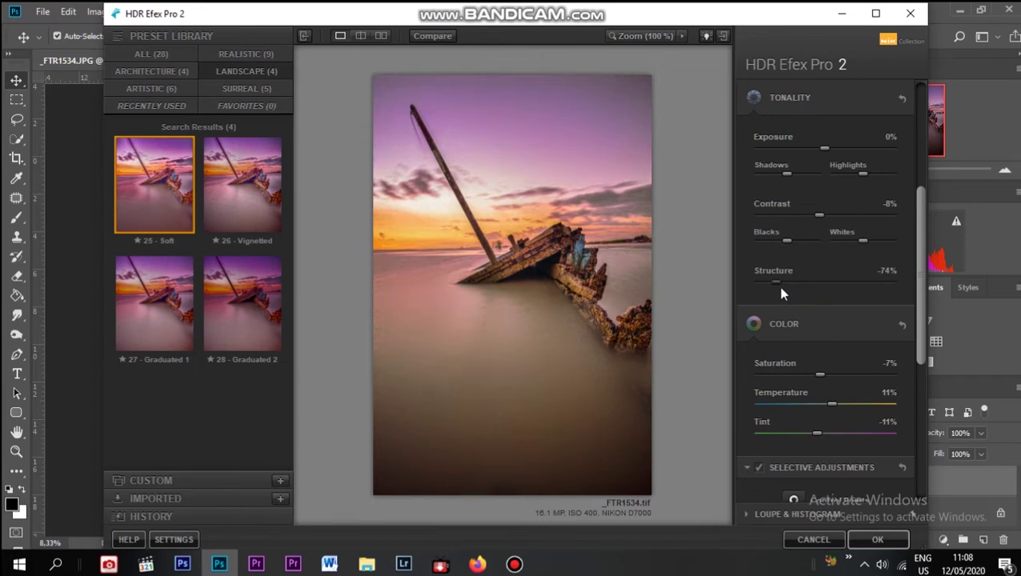
{"action": "left_click_drag", "start_coordinate": [781, 288], "coordinate": [792, 295]}
{"action": "left_click_drag", "start_coordinate": [829, 377], "coordinate": [832, 409]}
Set the Tonality Contrast to -27%, fine-tune Exposure and apply the HDR Efex Pro 2 filter
{"action": "mouse_move", "coordinate": [787, 246]}
{"action": "left_click_drag", "start_coordinate": [819, 216], "coordinate": [836, 218]}
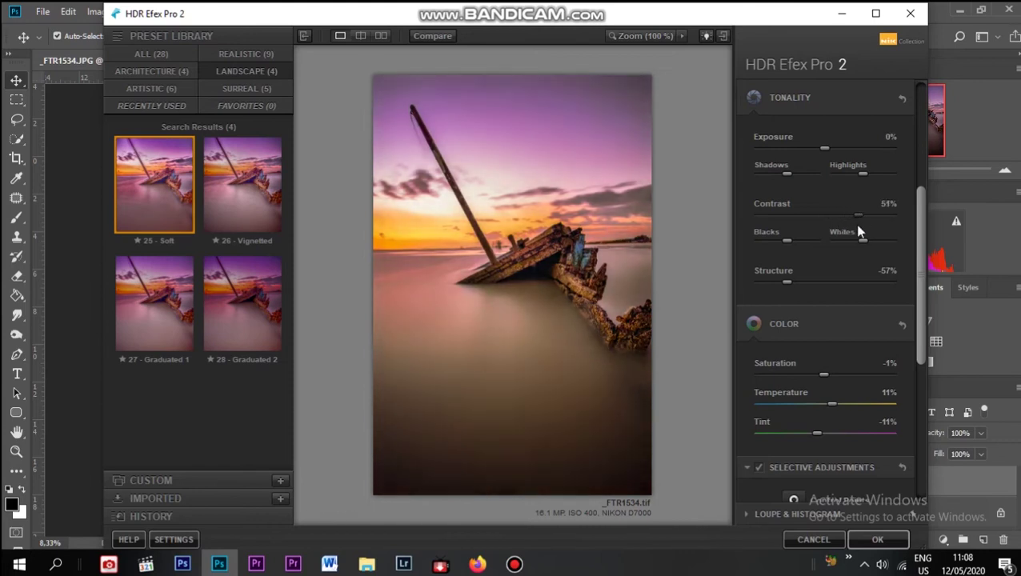
{"action": "left_click_drag", "start_coordinate": [848, 223], "coordinate": [807, 215]}
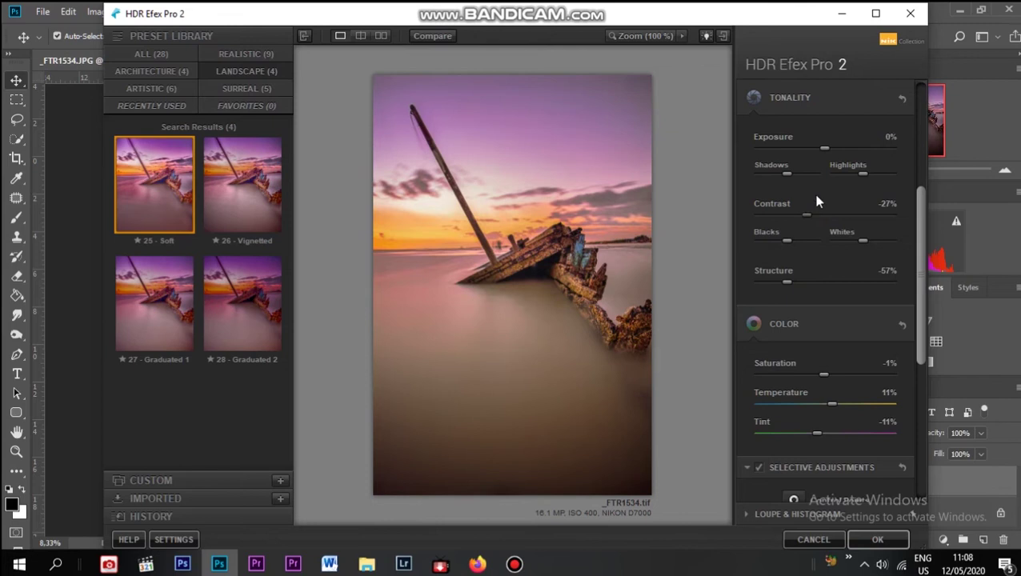
{"action": "mouse_move", "coordinate": [826, 148]}
{"action": "left_mouse_down"}
{"action": "mouse_move", "coordinate": [835, 154]}
{"action": "mouse_move", "coordinate": [820, 153]}
{"action": "mouse_move", "coordinate": [829, 166]}
{"action": "left_mouse_up"}
{"action": "left_click", "coordinate": [868, 542]}
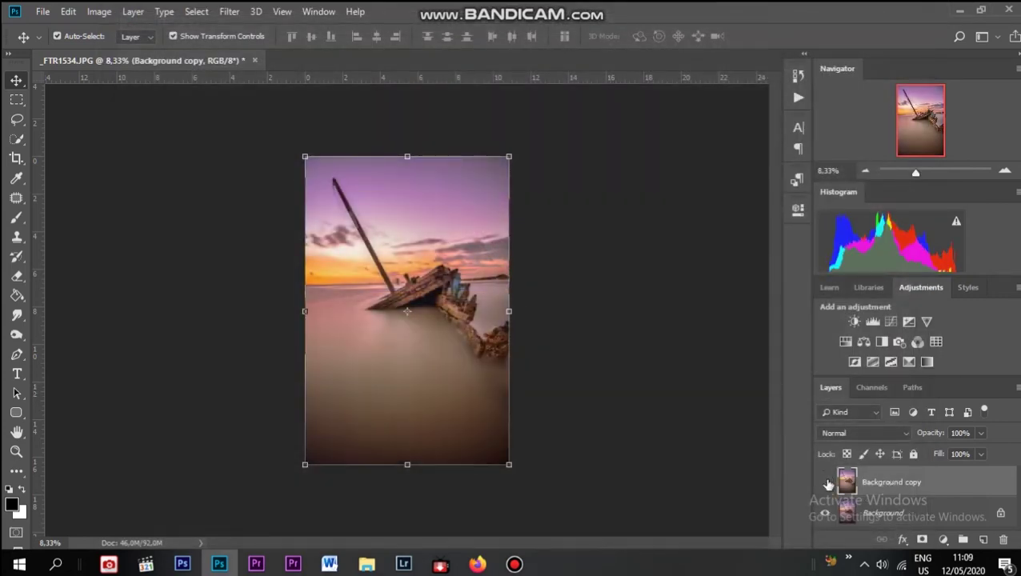
Compare the HDR result by toggling the Background copy's visibility, and duplicate that layer
{"action": "left_click", "coordinate": [826, 483]}
{"action": "left_click", "coordinate": [825, 482]}
{"action": "left_click_drag", "start_coordinate": [928, 490], "coordinate": [983, 540]}
Open the Camera Raw Filter on Background copy 2 and set Contrast to +10 and Clarity to +14
{"action": "left_click", "coordinate": [229, 11]}
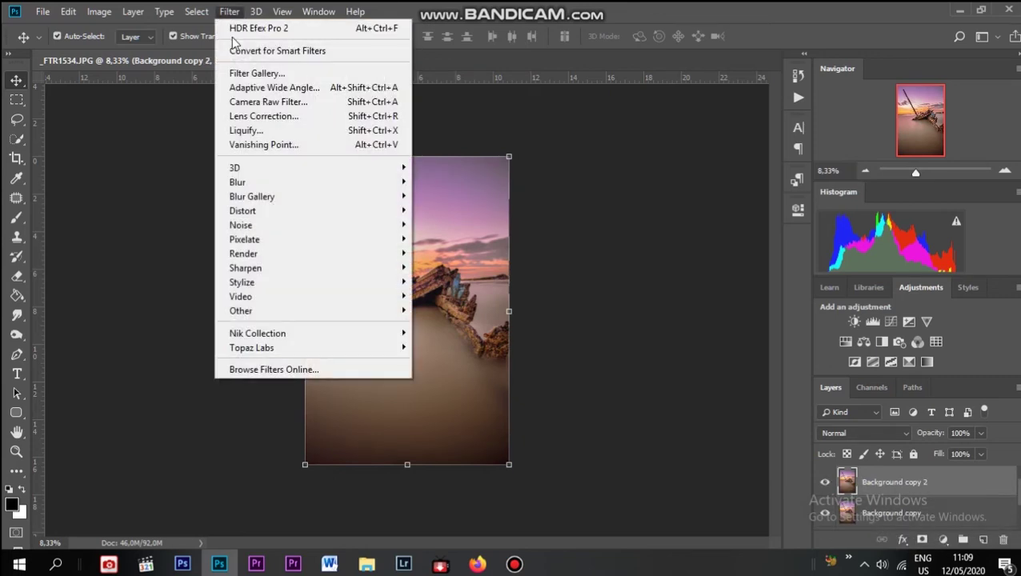
{"action": "left_click", "coordinate": [268, 103]}
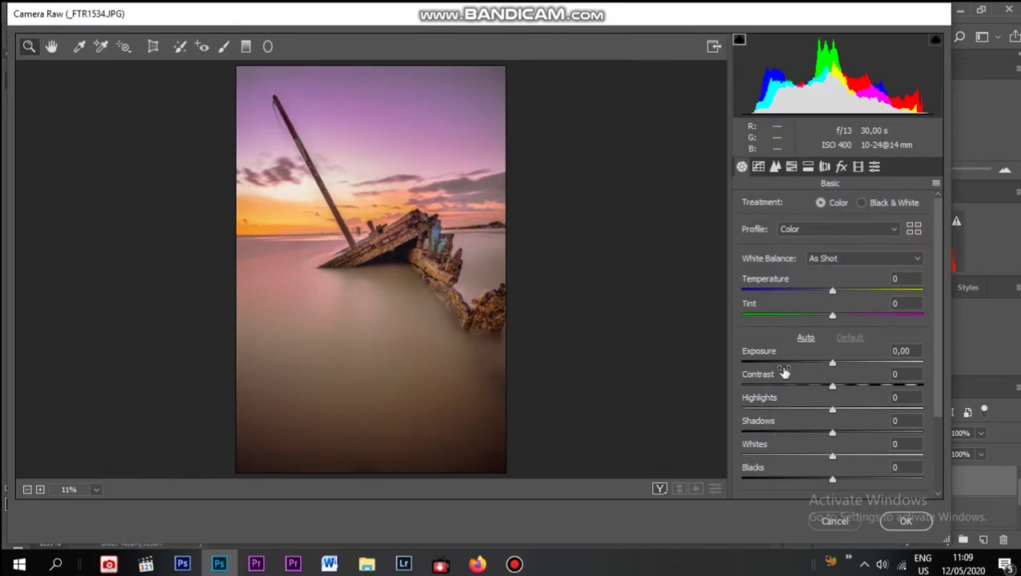
{"action": "scroll", "coordinate": [830, 337], "scroll_direction": "down", "scroll_amount": 3}
{"action": "mouse_move", "coordinate": [833, 281]}
{"action": "left_mouse_down"}
{"action": "mouse_move", "coordinate": [816, 285]}
{"action": "mouse_move", "coordinate": [850, 286]}
{"action": "mouse_move", "coordinate": [844, 278]}
{"action": "left_mouse_up"}
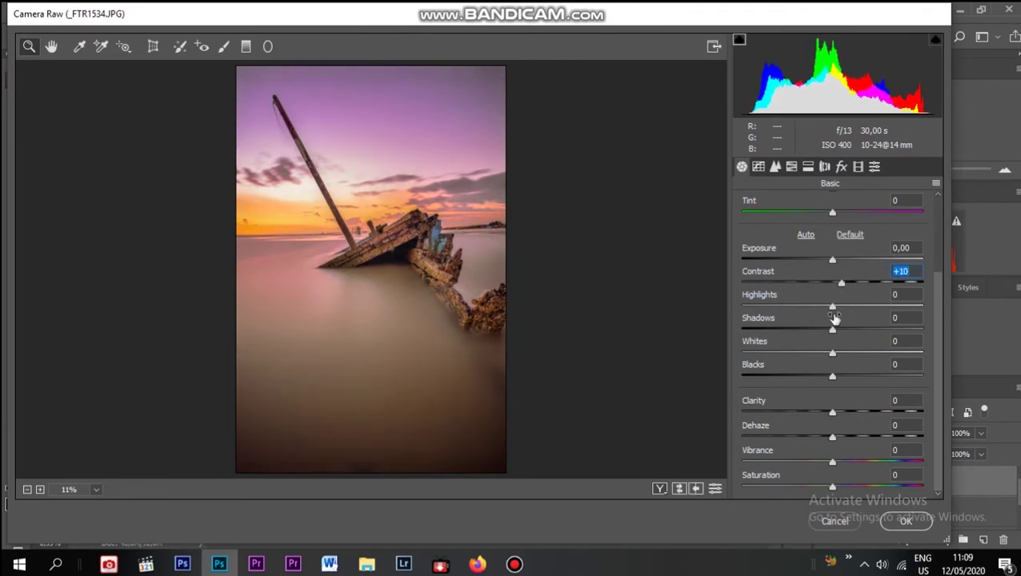
{"action": "left_click", "coordinate": [833, 413]}
{"action": "left_click_drag", "start_coordinate": [833, 413], "coordinate": [871, 408]}
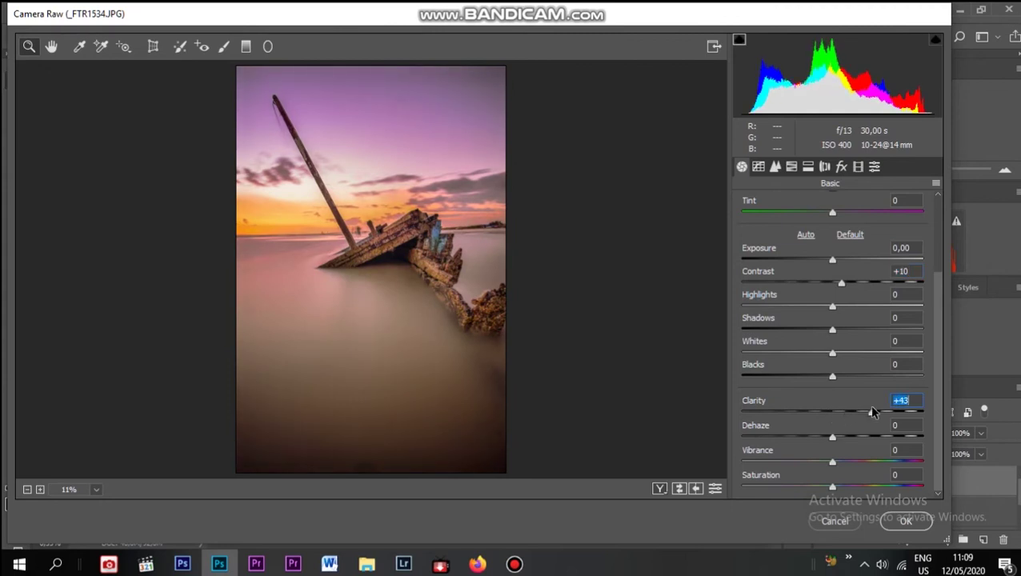
{"action": "left_click_drag", "start_coordinate": [866, 411], "coordinate": [845, 412]}
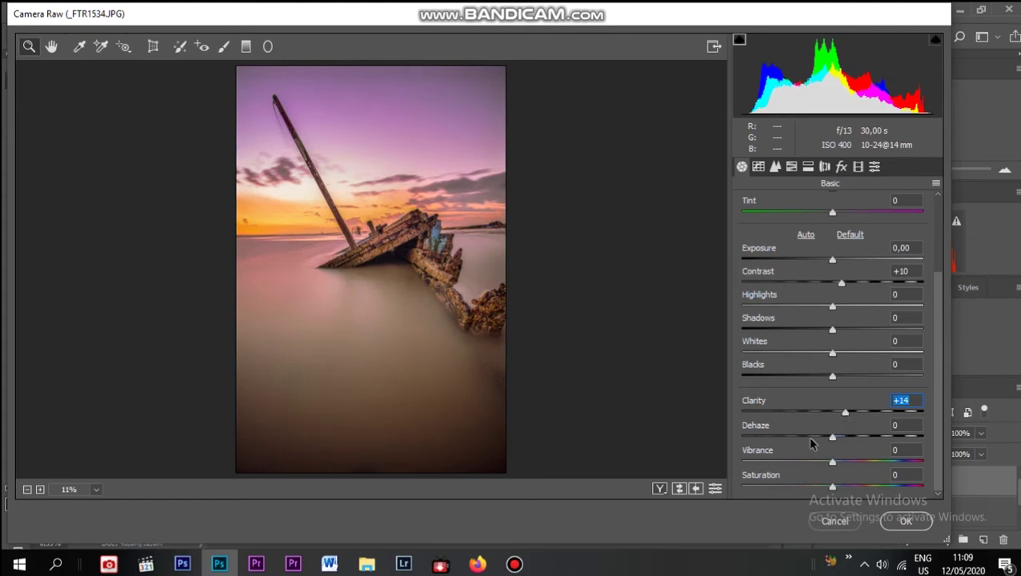
Try Dehaze at +18, +9 and -3, and return it to 0
{"action": "left_click_drag", "start_coordinate": [832, 438], "coordinate": [848, 453]}
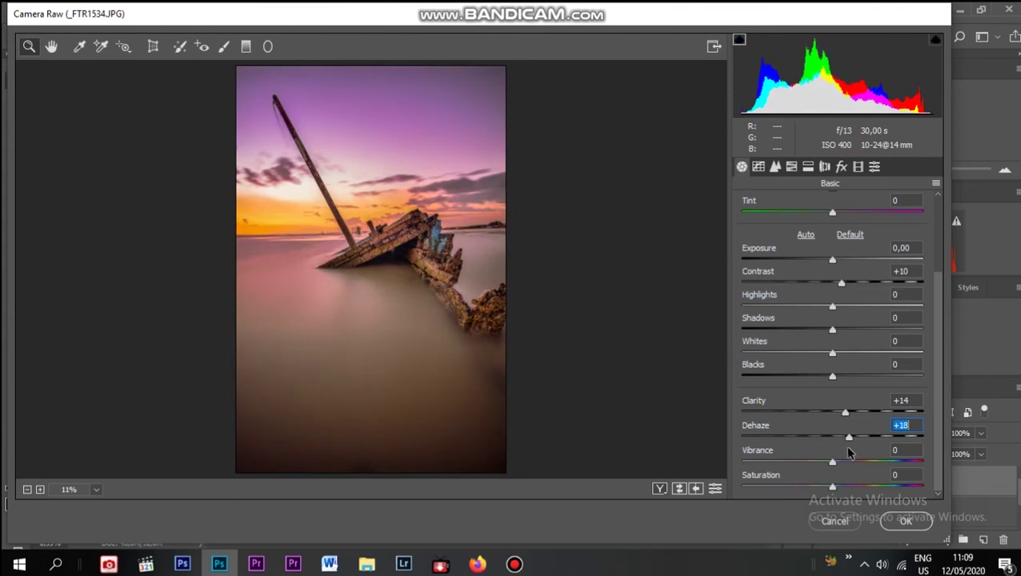
{"action": "mouse_move", "coordinate": [848, 445]}
{"action": "left_mouse_down"}
{"action": "mouse_move", "coordinate": [826, 443]}
{"action": "mouse_move", "coordinate": [841, 444]}
{"action": "left_mouse_up"}
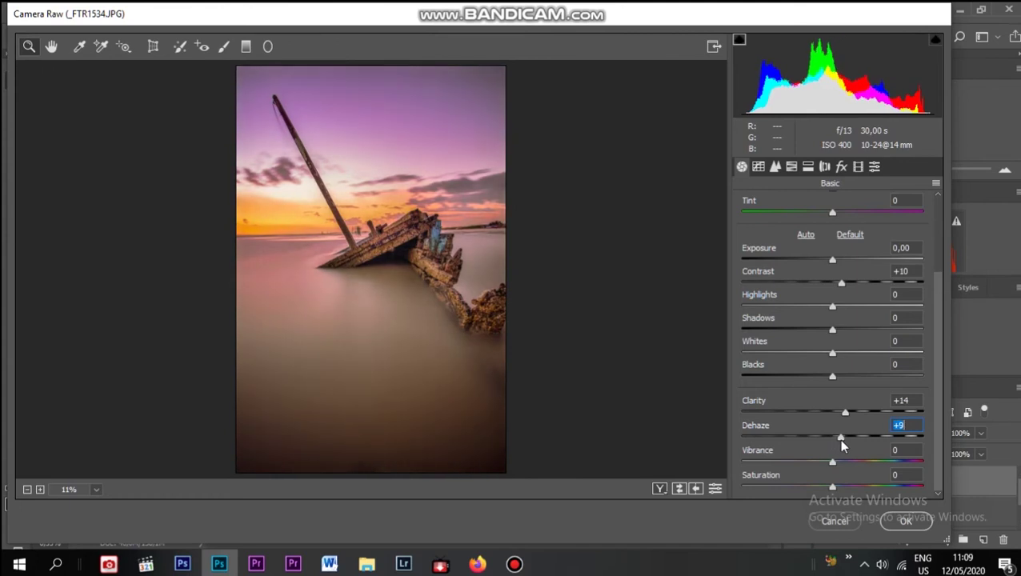
{"action": "left_click_drag", "start_coordinate": [841, 443], "coordinate": [830, 445]}
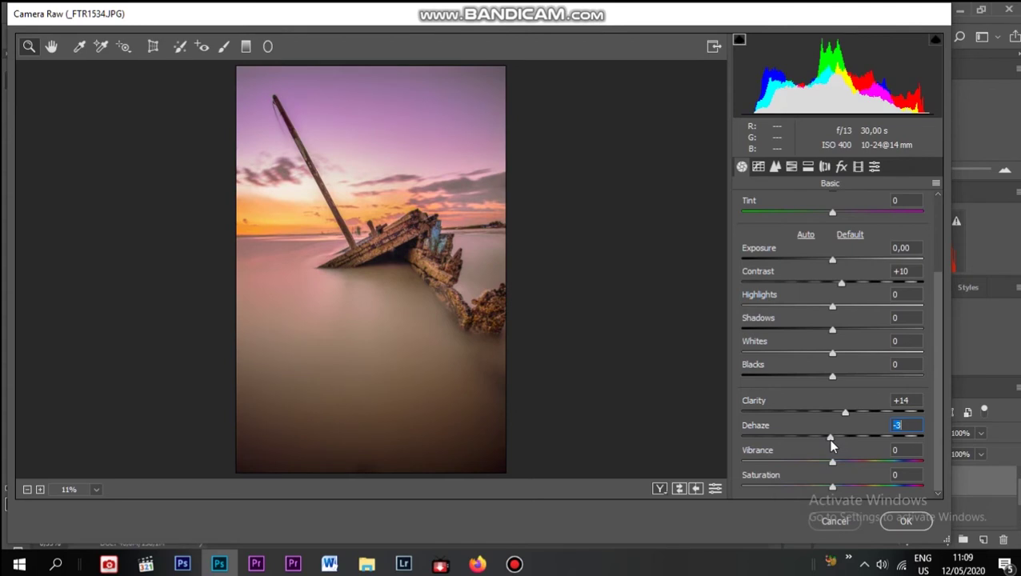
{"action": "type", "text": "0"}
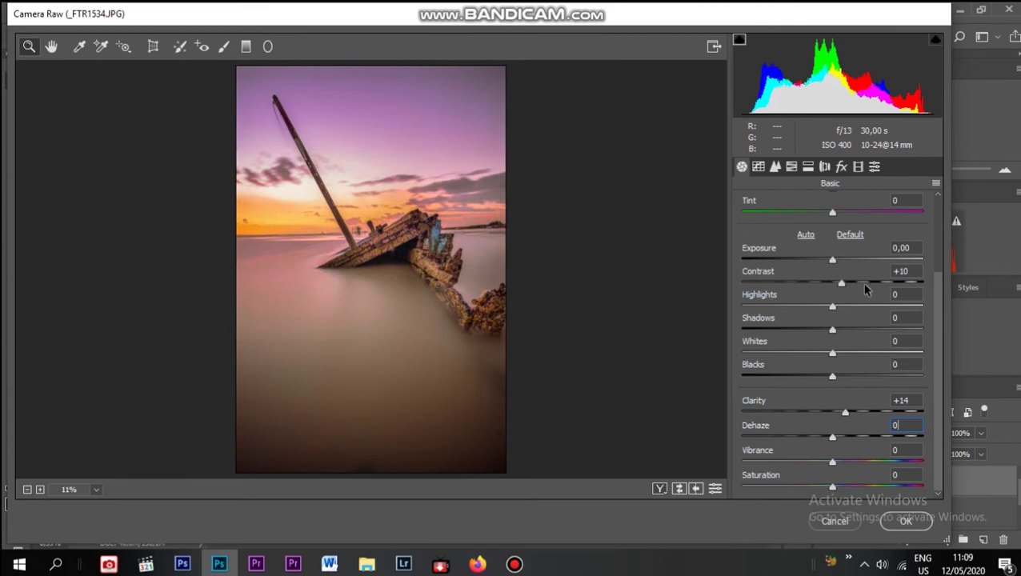
Activate the Adjustment Brush and reset its local correction settings
{"action": "left_click", "coordinate": [937, 184]}
{"action": "left_click", "coordinate": [937, 184]}
{"action": "left_click", "coordinate": [225, 48]}
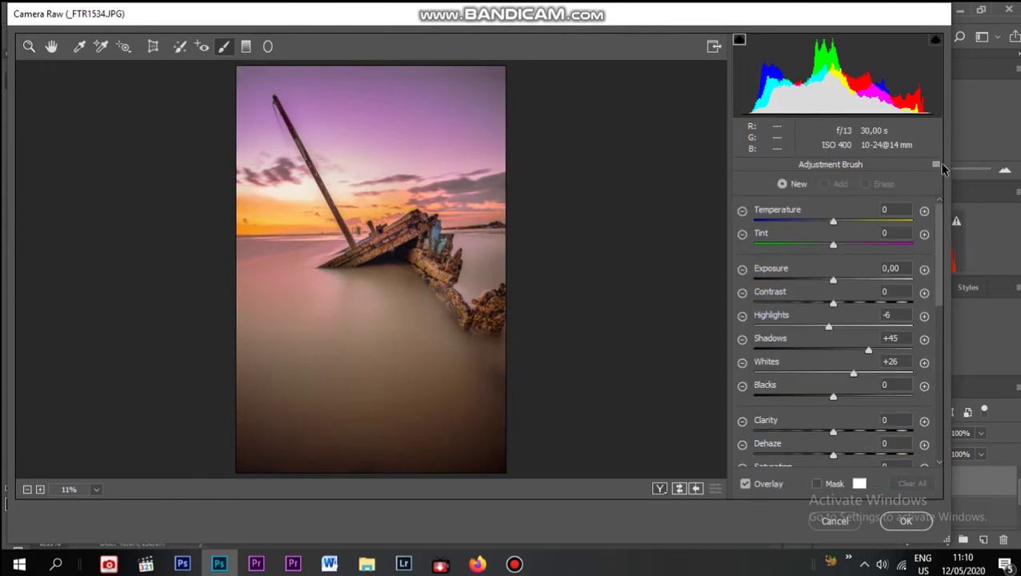
{"action": "left_click", "coordinate": [938, 165]}
{"action": "left_click", "coordinate": [930, 202]}
Set the brush to Shadows -51, Blacks -45 and Clarity +41, and paint over the shipwreck's hull
{"action": "left_click_drag", "start_coordinate": [832, 352], "coordinate": [793, 357]}
{"action": "left_click_drag", "start_coordinate": [833, 397], "coordinate": [799, 399]}
{"action": "left_click_drag", "start_coordinate": [833, 438], "coordinate": [874, 440]}
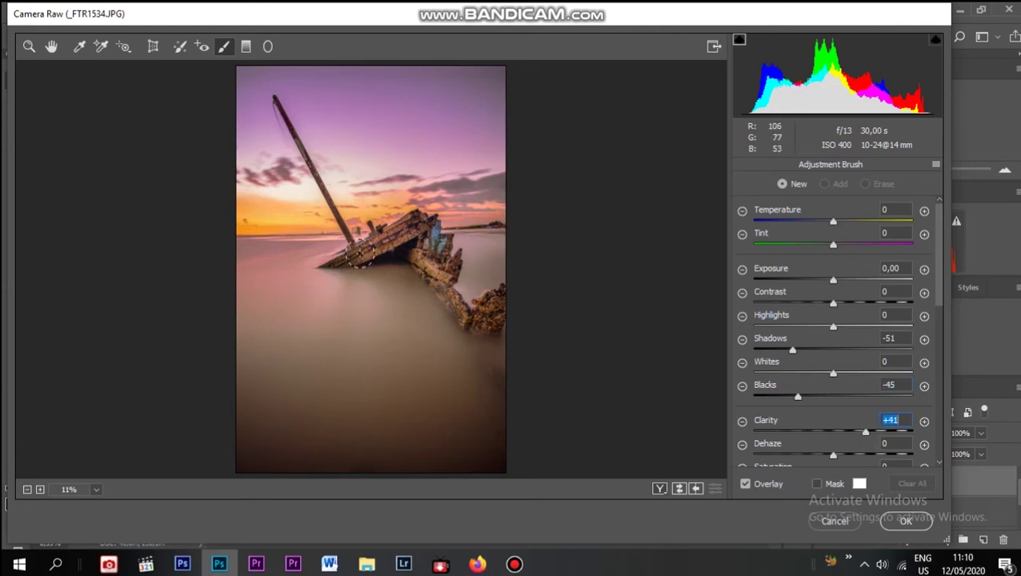
{"action": "mouse_move", "coordinate": [353, 258]}
{"action": "left_mouse_down"}
{"action": "mouse_move", "coordinate": [415, 230]}
{"action": "mouse_move", "coordinate": [445, 288]}
{"action": "mouse_move", "coordinate": [477, 313]}
{"action": "mouse_move", "coordinate": [501, 309]}
{"action": "left_mouse_up"}
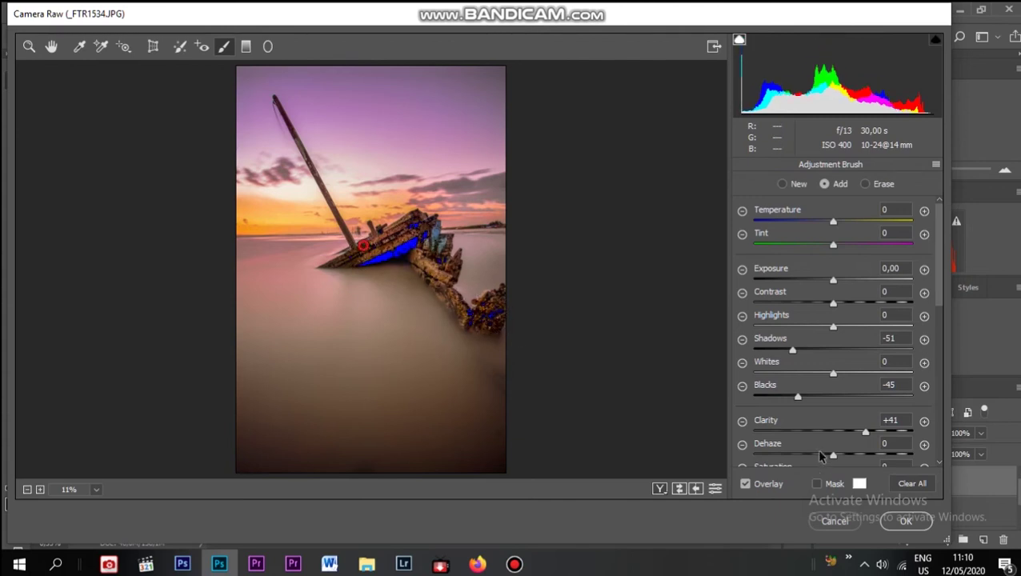
Refine the painted wreck adjustment to Shadows -18, Blacks -7, Whites -55, Contrast -22 and Exposure -0,15
{"action": "left_click_drag", "start_coordinate": [794, 355], "coordinate": [820, 351]}
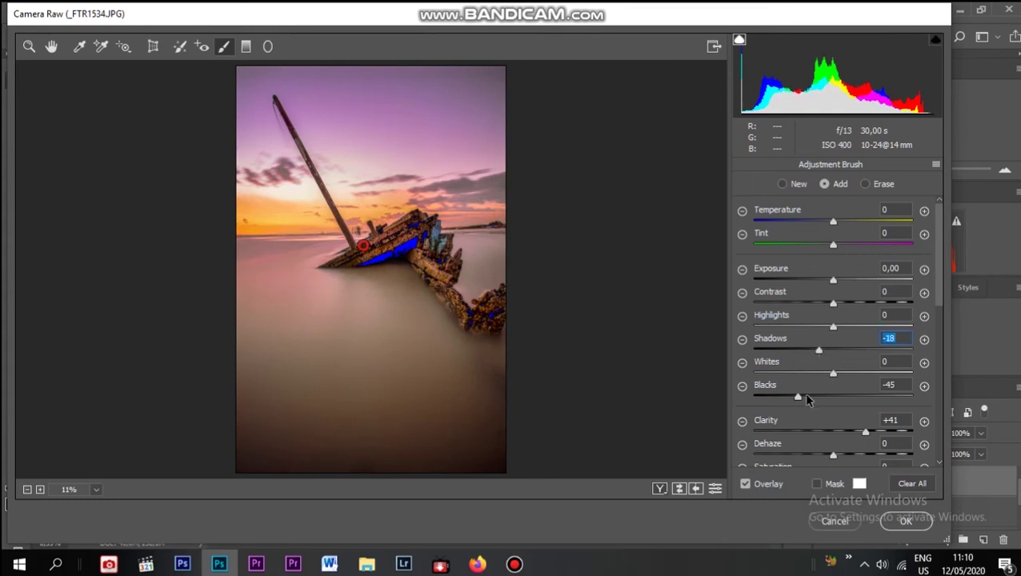
{"action": "left_click_drag", "start_coordinate": [798, 402], "coordinate": [827, 403]}
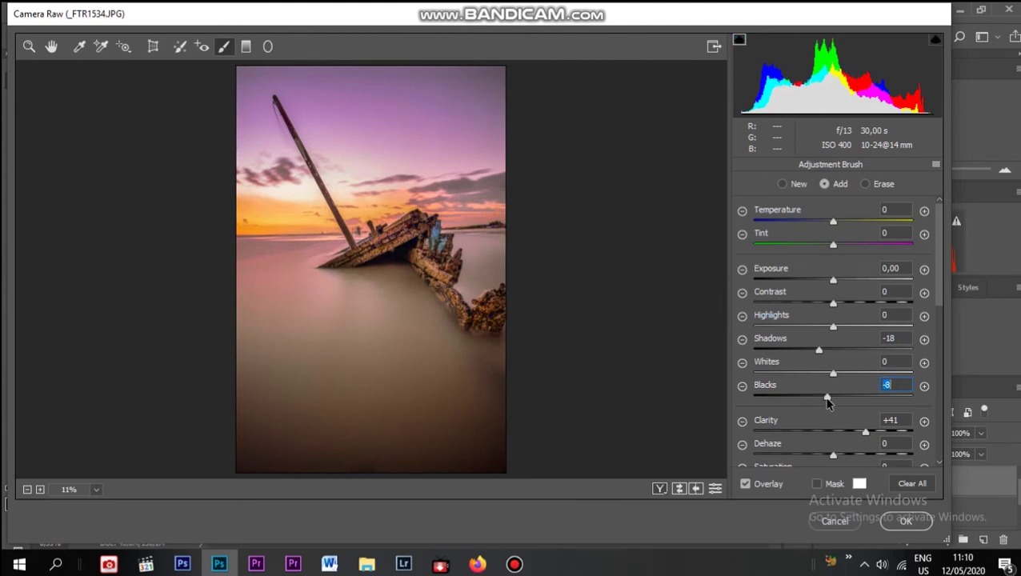
{"action": "left_click_drag", "start_coordinate": [828, 402], "coordinate": [790, 379]}
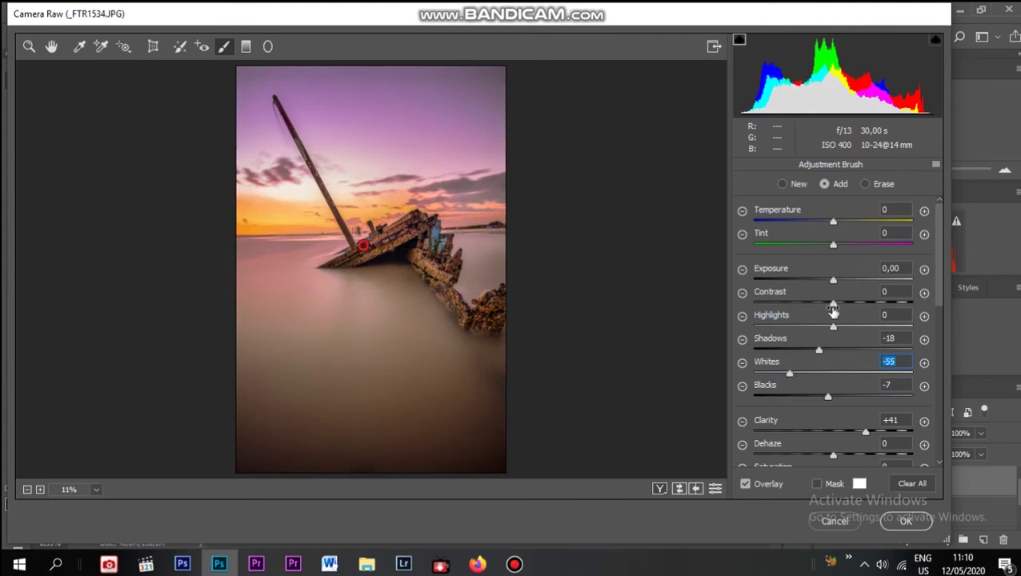
{"action": "left_click_drag", "start_coordinate": [835, 309], "coordinate": [820, 325]}
{"action": "mouse_move", "coordinate": [832, 277]}
{"action": "left_mouse_down"}
{"action": "mouse_move", "coordinate": [822, 281]}
{"action": "mouse_move", "coordinate": [842, 302]}
{"action": "mouse_move", "coordinate": [833, 299]}
{"action": "left_mouse_up"}
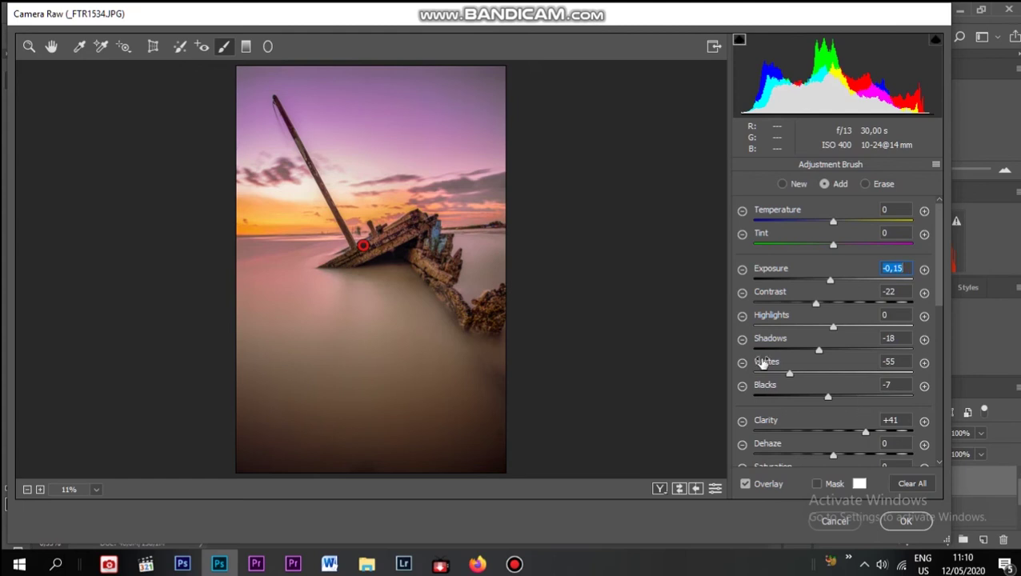
Apply the Camera Raw Filter and compare the result by toggling the visibility of Background copy 2
{"action": "left_click", "coordinate": [49, 47]}
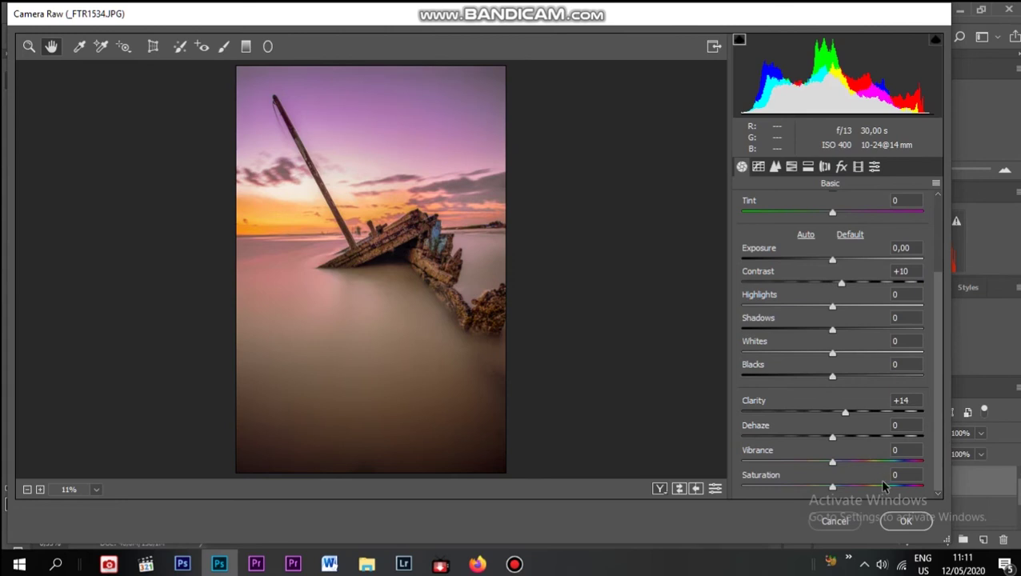
{"action": "left_click", "coordinate": [905, 529]}
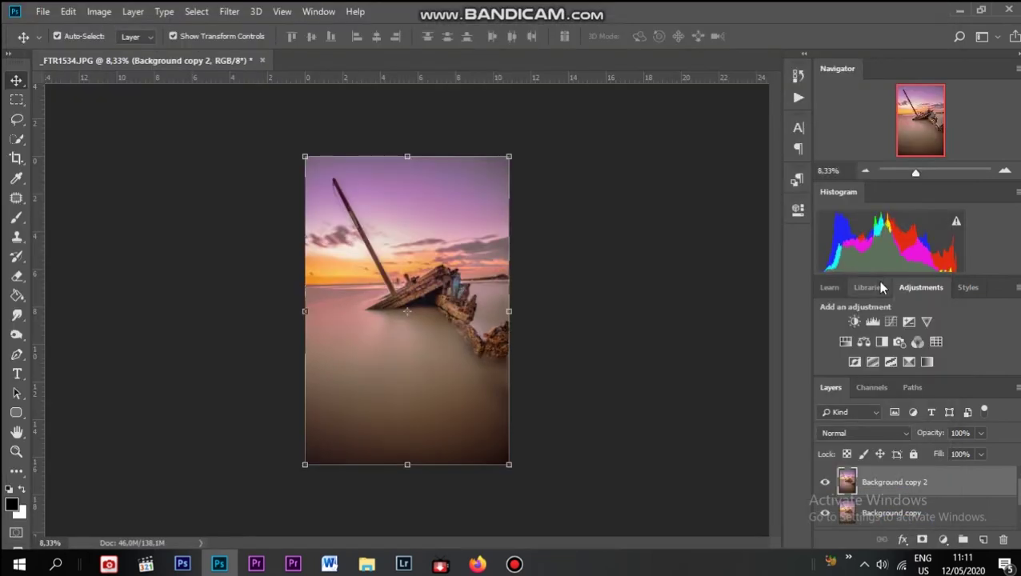
{"action": "left_click", "coordinate": [825, 483]}
{"action": "left_click", "coordinate": [825, 483]}
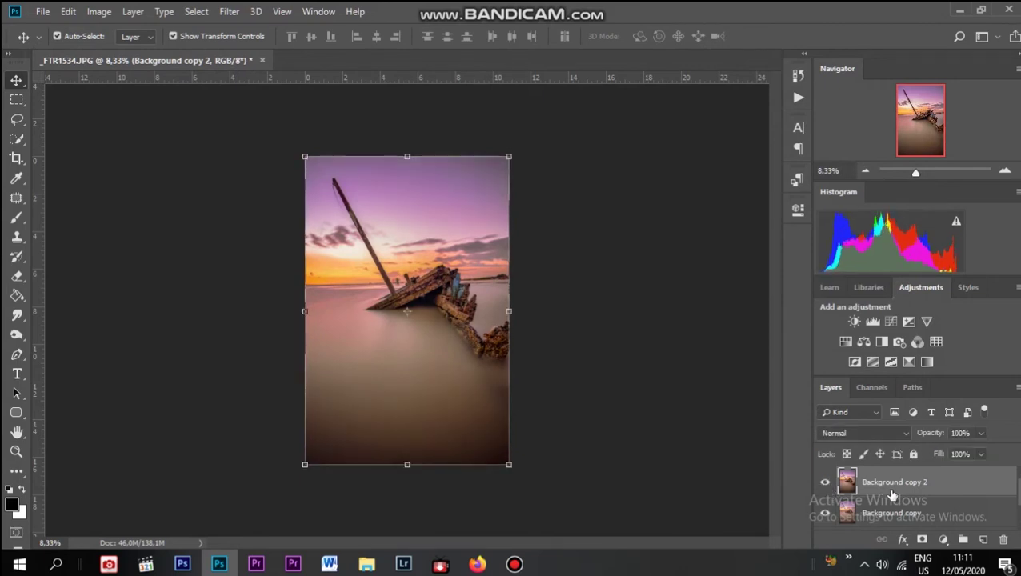
Open the Camera Raw Filter on Background copy 2 and set the Purples luminance to +19
{"action": "left_click", "coordinate": [229, 12]}
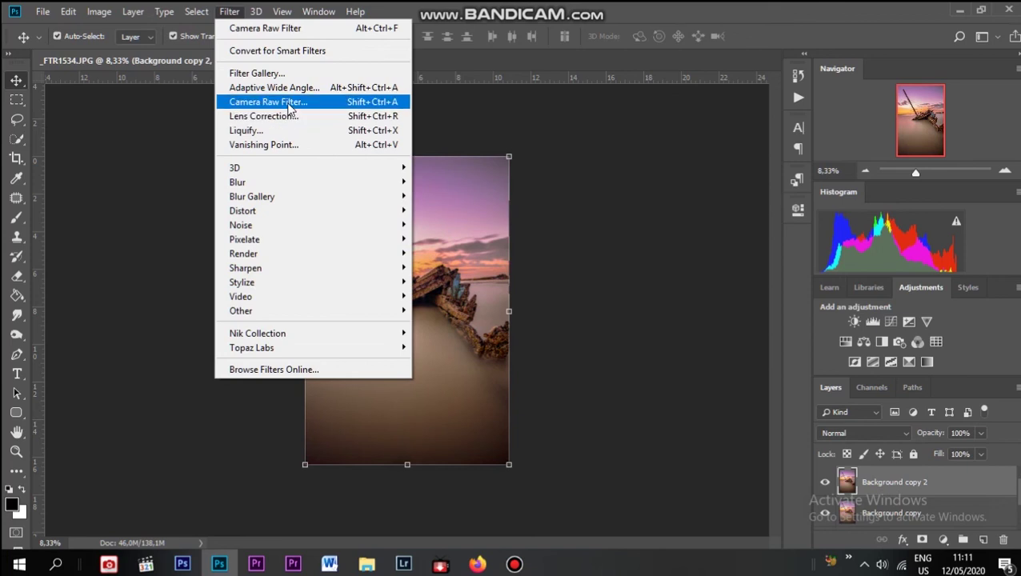
{"action": "left_click", "coordinate": [288, 103]}
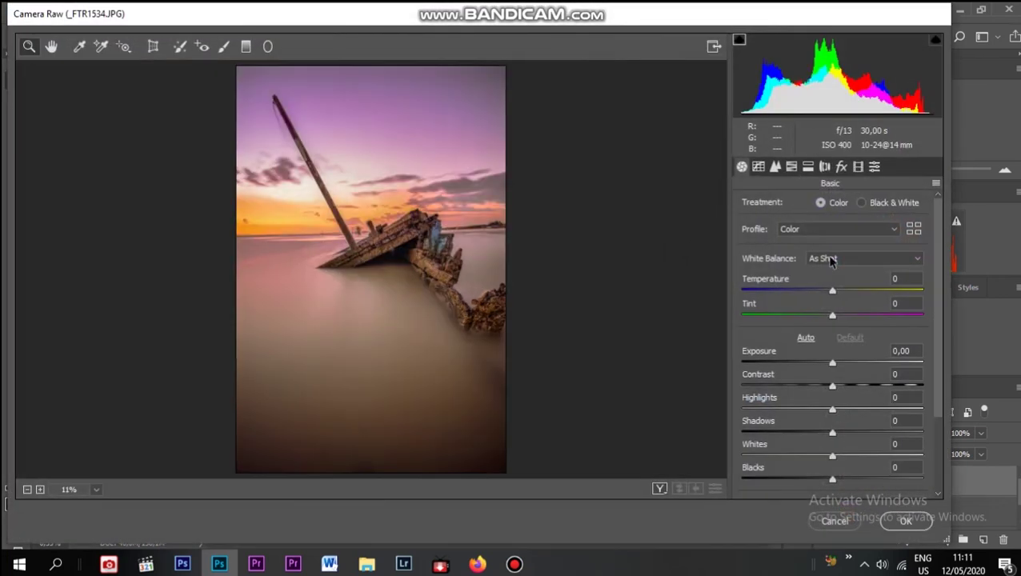
{"action": "left_click", "coordinate": [792, 166]}
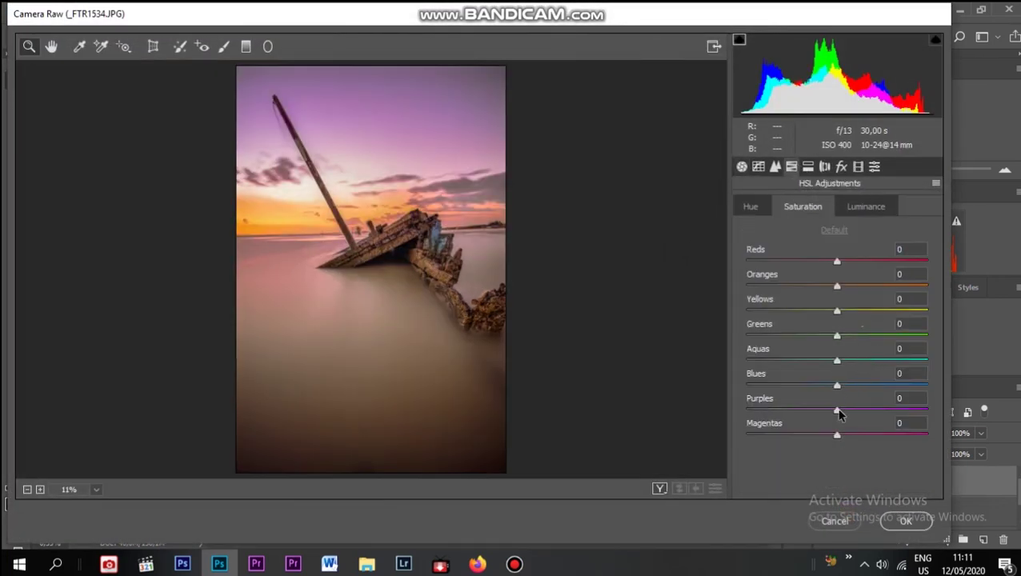
{"action": "left_click", "coordinate": [865, 206]}
{"action": "mouse_move", "coordinate": [838, 411]}
{"action": "left_mouse_down"}
{"action": "mouse_move", "coordinate": [896, 413]}
{"action": "mouse_move", "coordinate": [853, 416]}
{"action": "left_mouse_up"}
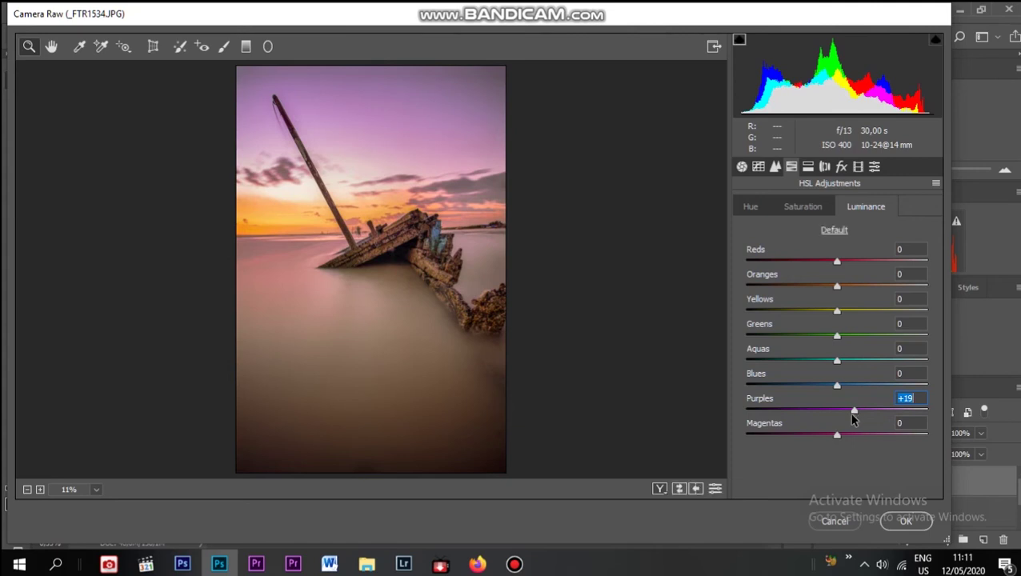
Shift the white balance Tint to -23 in the Basic adjustments
{"action": "left_click", "coordinate": [742, 167]}
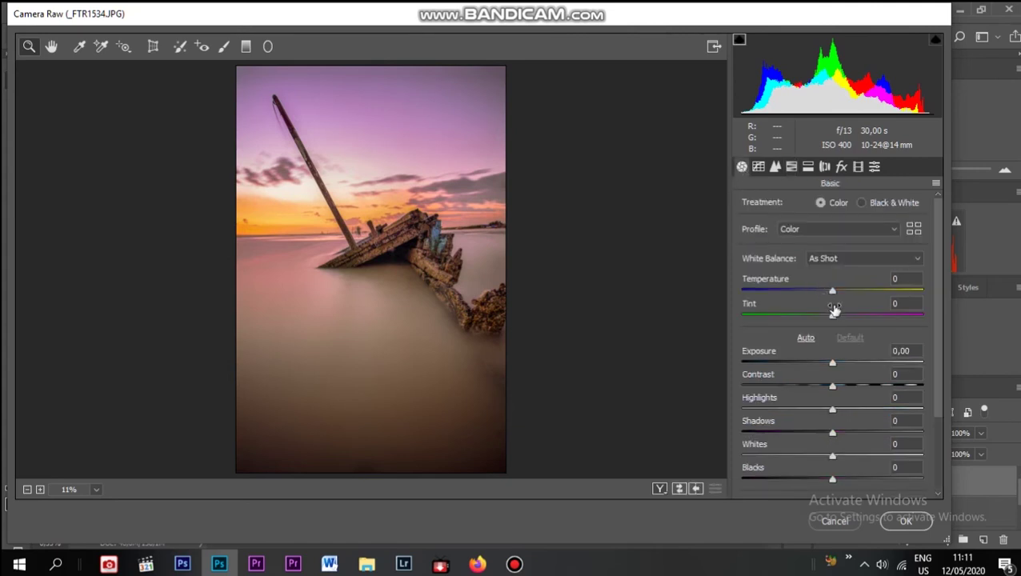
{"action": "left_click_drag", "start_coordinate": [833, 318], "coordinate": [817, 320]}
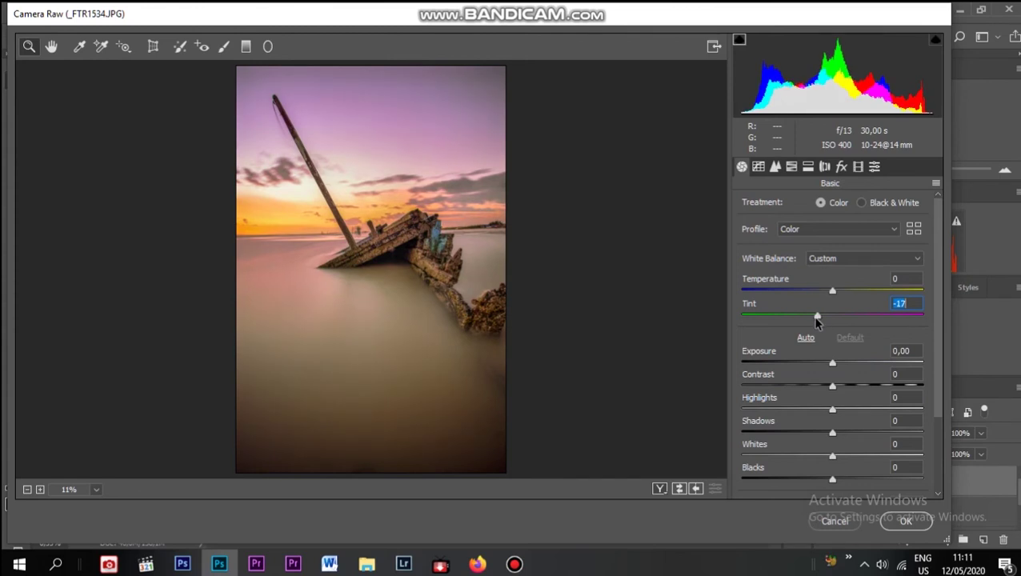
{"action": "left_click_drag", "start_coordinate": [817, 320], "coordinate": [811, 322]}
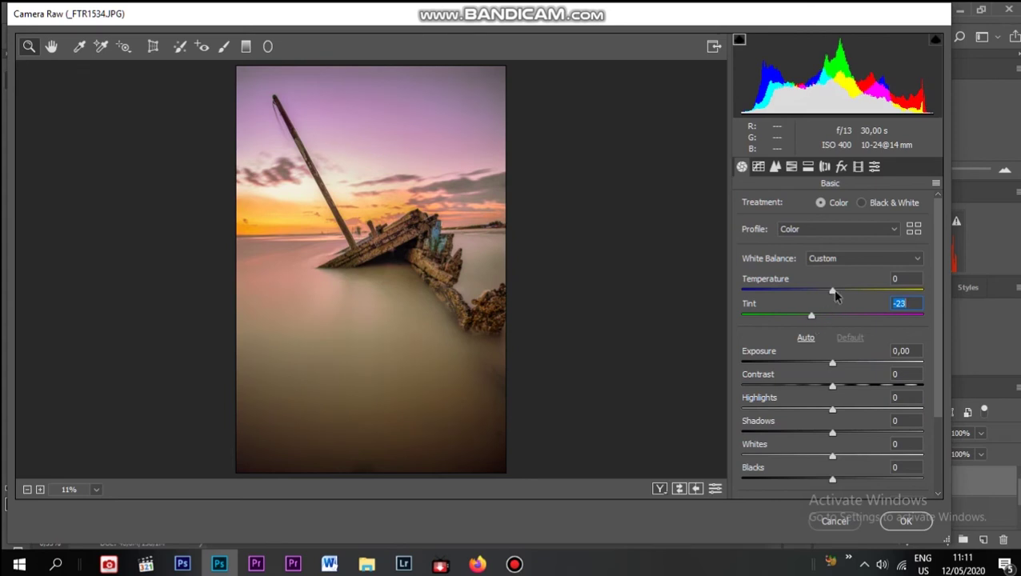
Set the Purples saturation to -18 in the HSL adjustments and apply the Camera Raw Filter
{"action": "left_click", "coordinate": [791, 167]}
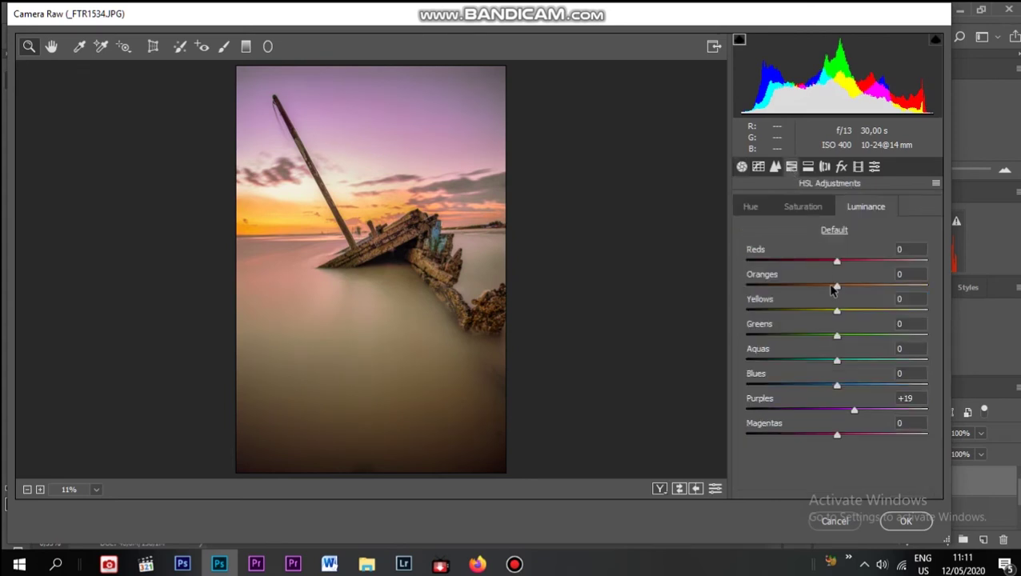
{"action": "left_click", "coordinate": [803, 206]}
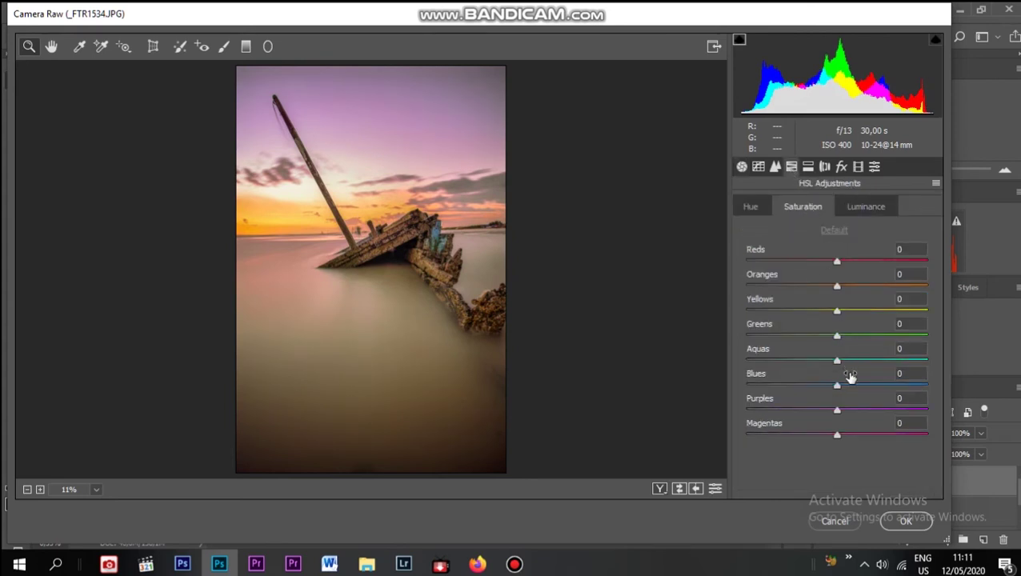
{"action": "left_click_drag", "start_coordinate": [836, 412], "coordinate": [820, 412]}
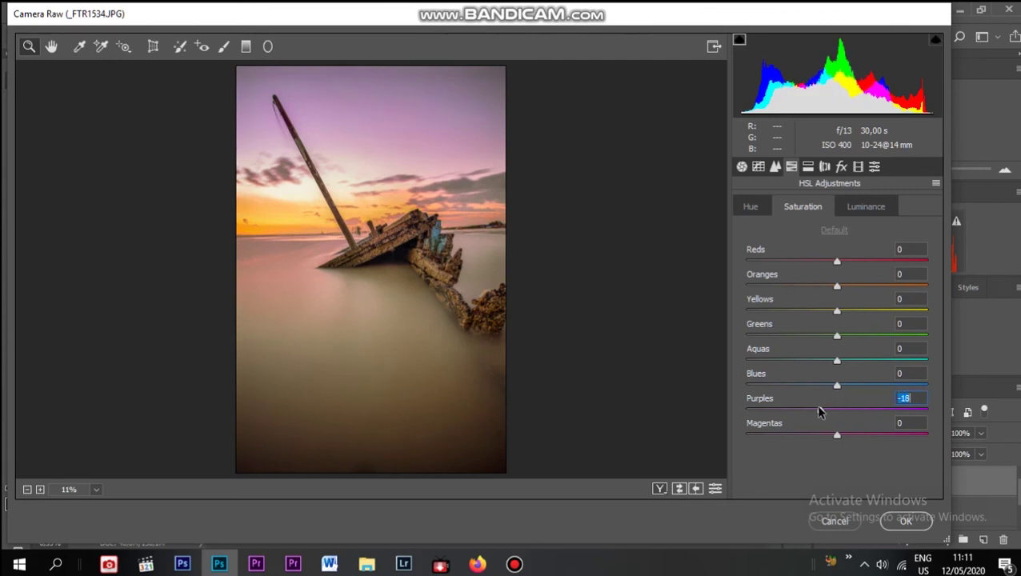
{"action": "left_click", "coordinate": [757, 207]}
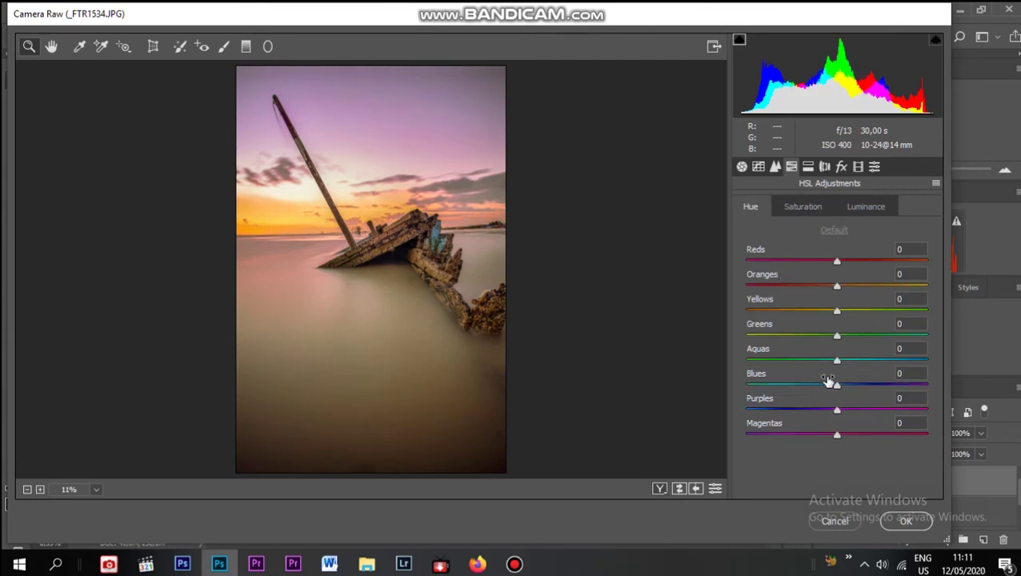
{"action": "left_click", "coordinate": [851, 209]}
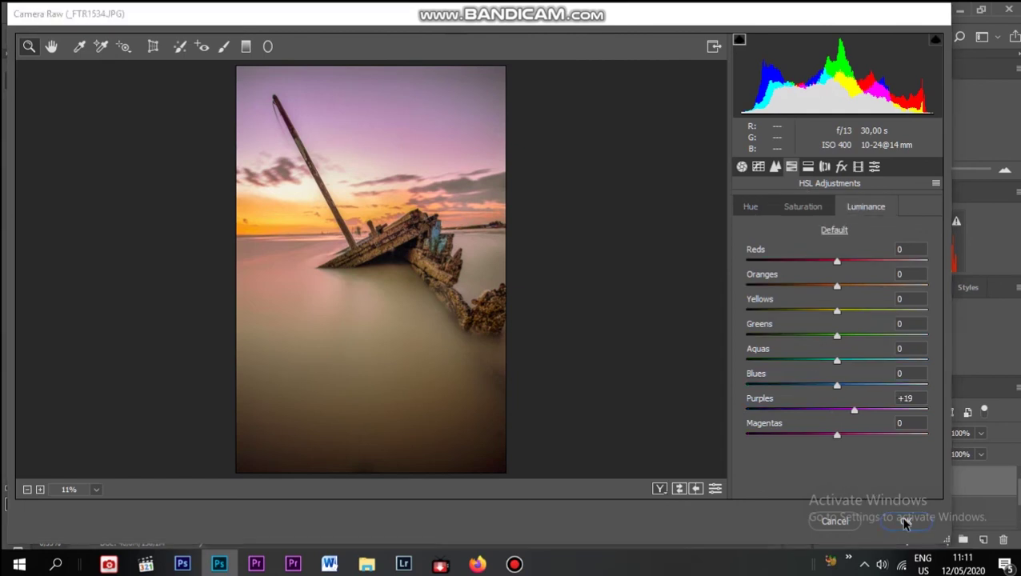
{"action": "left_click", "coordinate": [905, 520]}
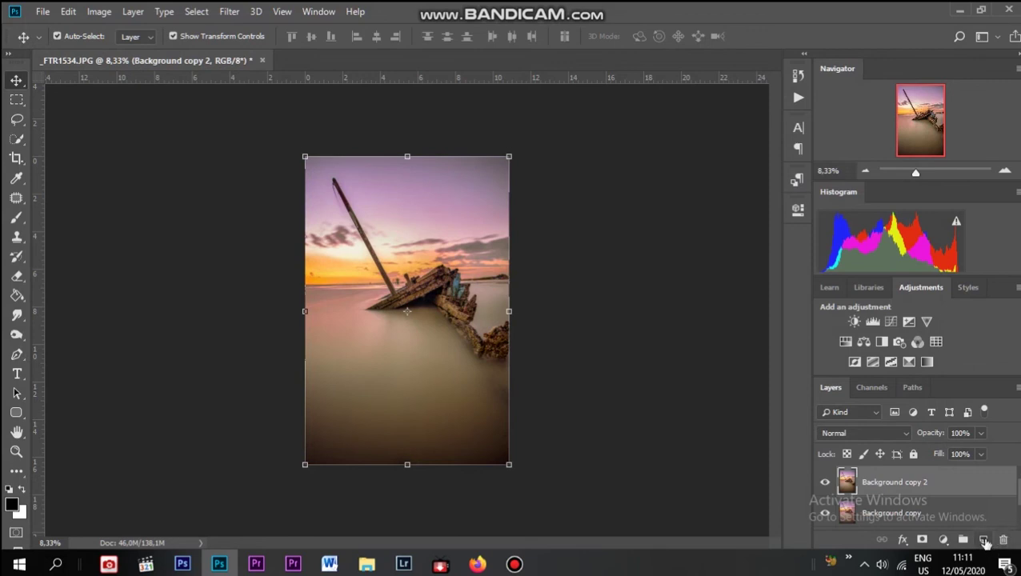
Create a new layer above Background copy 2 and fill it with black
{"action": "left_click", "coordinate": [984, 541]}
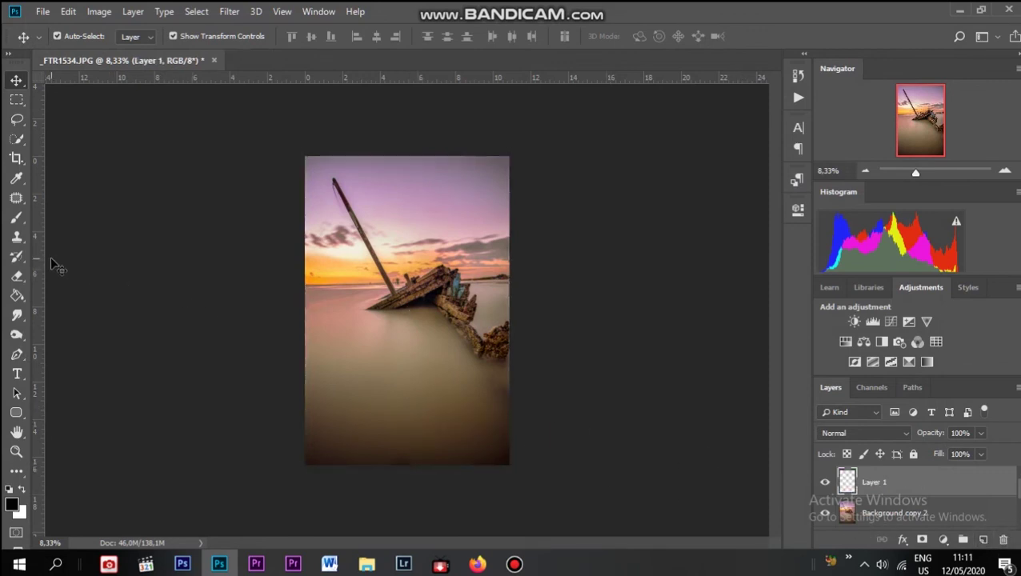
{"action": "left_click", "coordinate": [17, 295]}
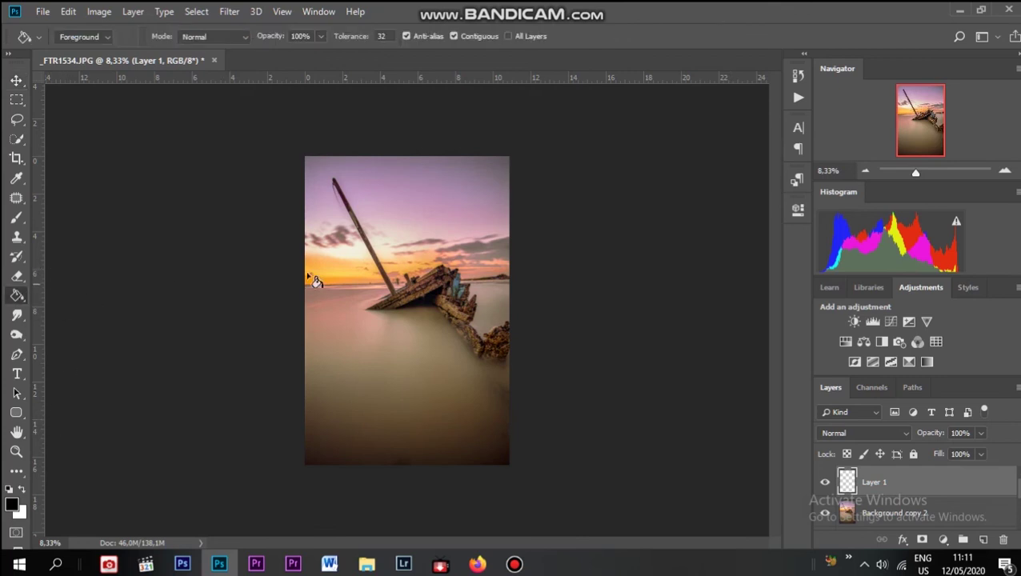
{"action": "left_click", "coordinate": [334, 282]}
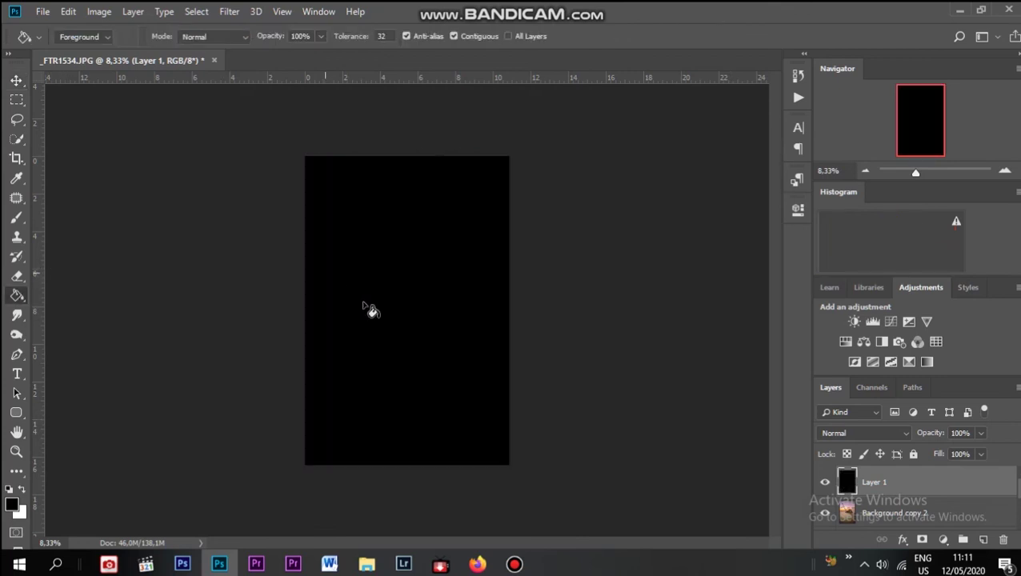
{"action": "left_click", "coordinate": [16, 276]}
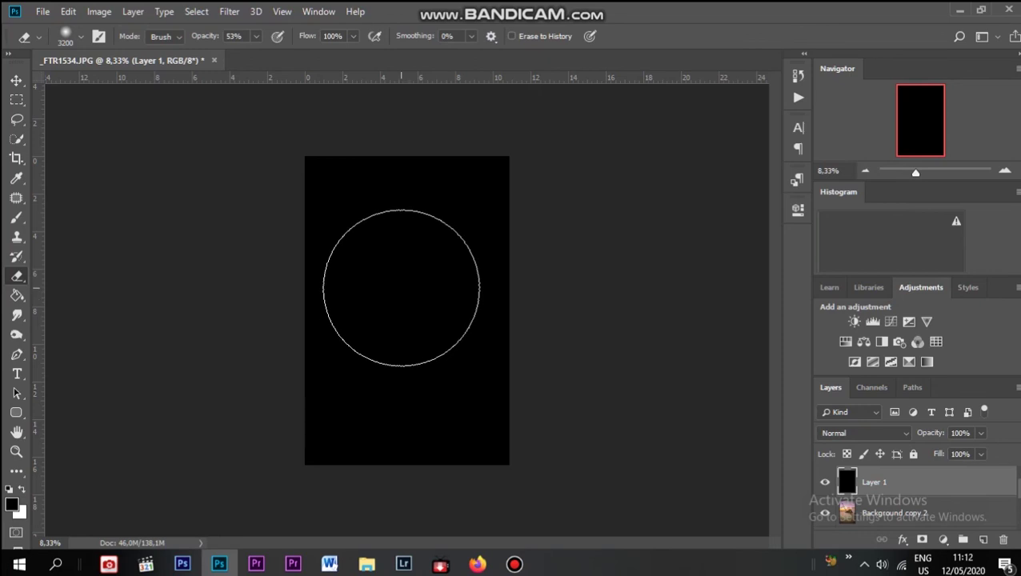
{"action": "left_click", "coordinate": [404, 298]}
{"action": "mouse_move", "coordinate": [441, 295]}
{"action": "left_mouse_down"}
{"action": "mouse_move", "coordinate": [366, 297]}
{"action": "mouse_move", "coordinate": [464, 315]}
{"action": "mouse_move", "coordinate": [452, 328]}
{"action": "mouse_move", "coordinate": [442, 324]}
{"action": "mouse_move", "coordinate": [417, 228]}
{"action": "left_mouse_up"}
{"action": "left_click", "coordinate": [437, 310]}
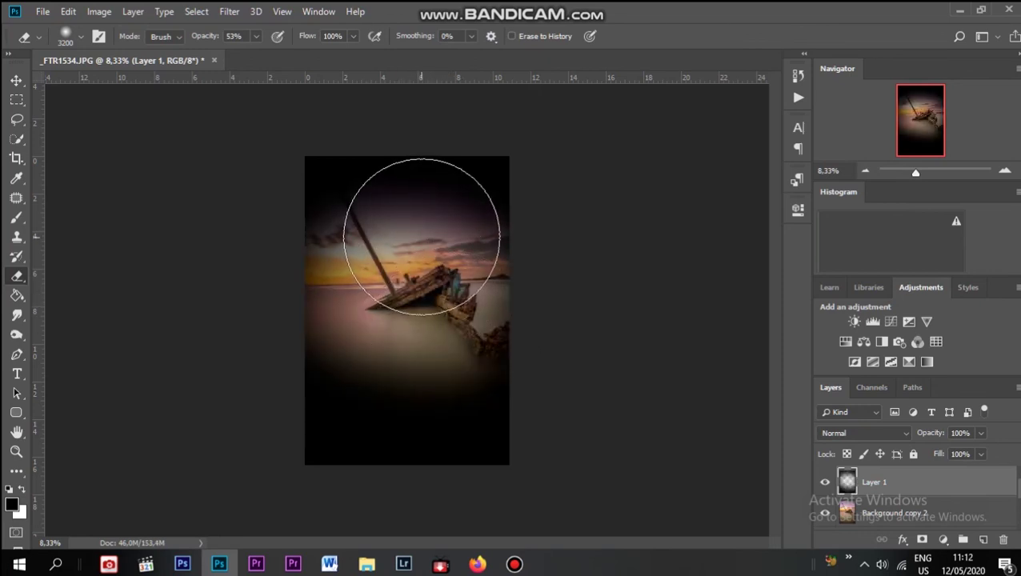
{"action": "key", "text": "ctrl+alt+z"}
{"action": "key", "text": "ctrl+alt+z"}
{"action": "key", "text": "ctrl+alt+z"}
{"action": "key", "text": "ctrl+alt+z"}
{"action": "key", "text": "ctrl+alt+z"}
{"action": "key", "text": "ctrl+alt+z"}
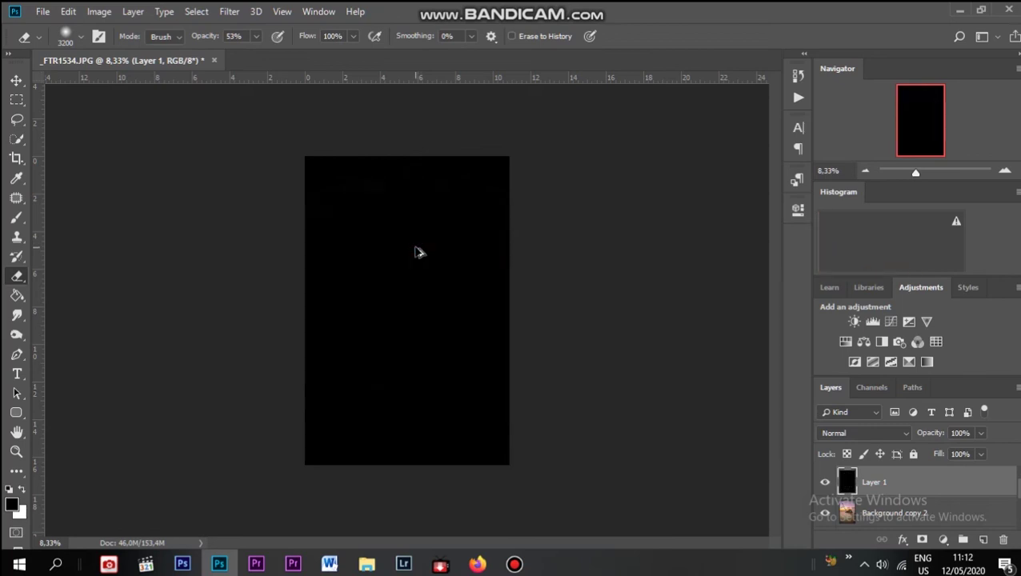
{"action": "left_click", "coordinate": [17, 295]}
{"action": "left_click", "coordinate": [364, 312]}
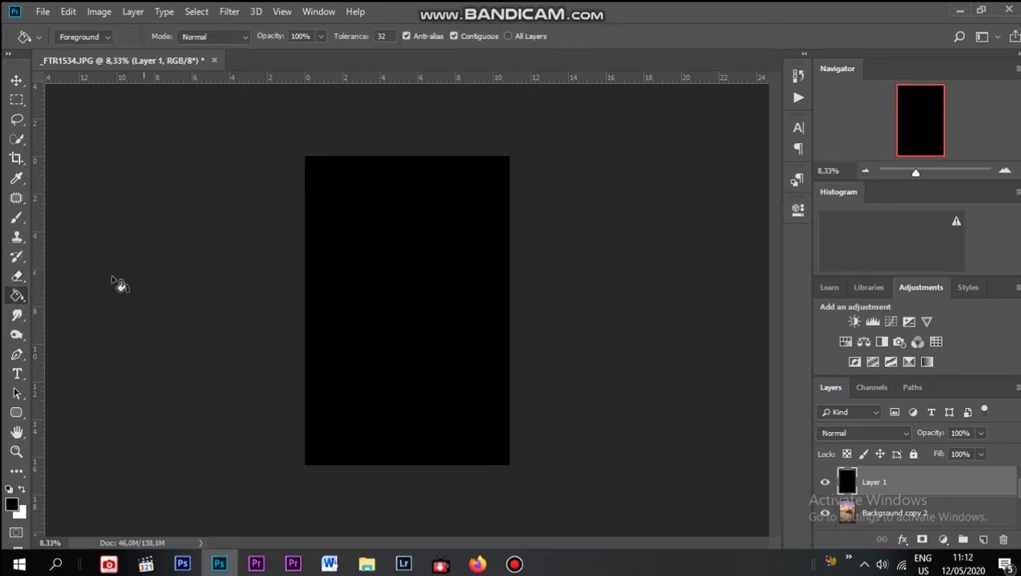
Erase the black on Layer 1 over the sky and wreck with a 3200 px eraser at 53%, and set the layer opacity to 51%
{"action": "left_click", "coordinate": [17, 275]}
{"action": "mouse_move", "coordinate": [403, 246]}
{"action": "left_mouse_down"}
{"action": "mouse_move", "coordinate": [425, 276]}
{"action": "mouse_move", "coordinate": [388, 256]}
{"action": "mouse_move", "coordinate": [396, 291]}
{"action": "mouse_move", "coordinate": [446, 272]}
{"action": "mouse_move", "coordinate": [438, 215]}
{"action": "mouse_move", "coordinate": [451, 219]}
{"action": "mouse_move", "coordinate": [353, 217]}
{"action": "left_mouse_up"}
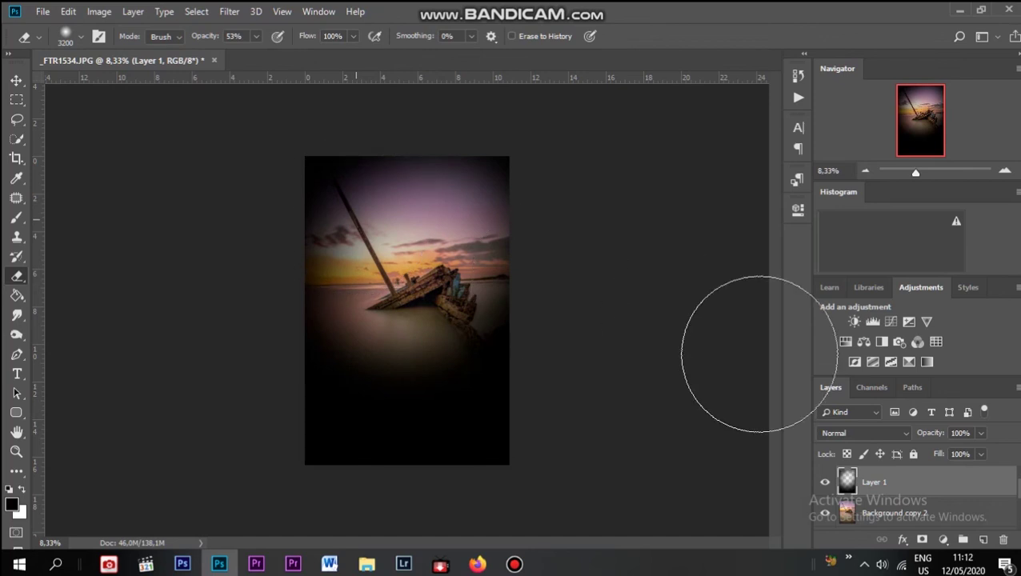
{"action": "left_click", "coordinate": [981, 435]}
{"action": "left_click_drag", "start_coordinate": [963, 453], "coordinate": [958, 454]}
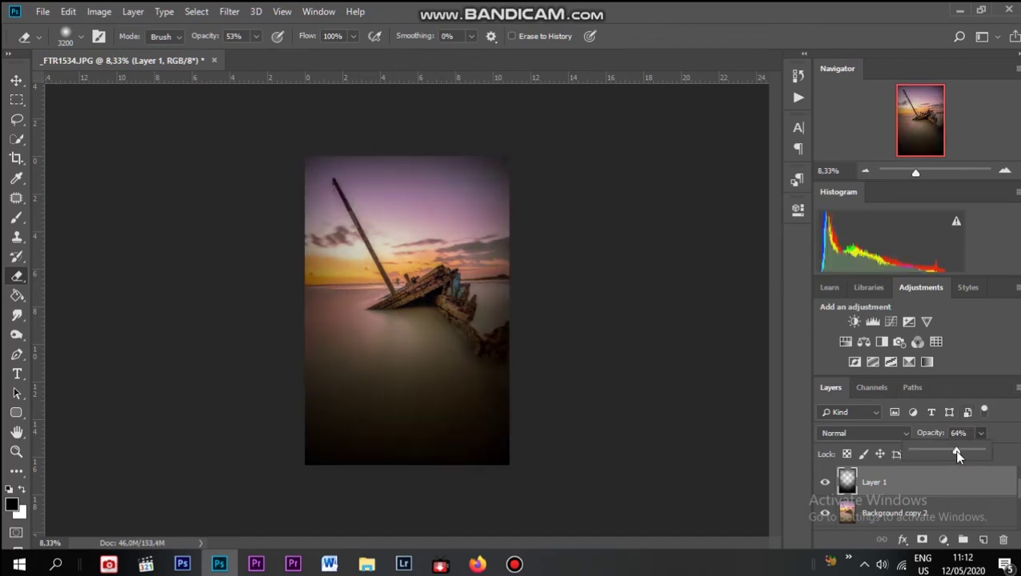
{"action": "left_click_drag", "start_coordinate": [949, 454], "coordinate": [948, 455]}
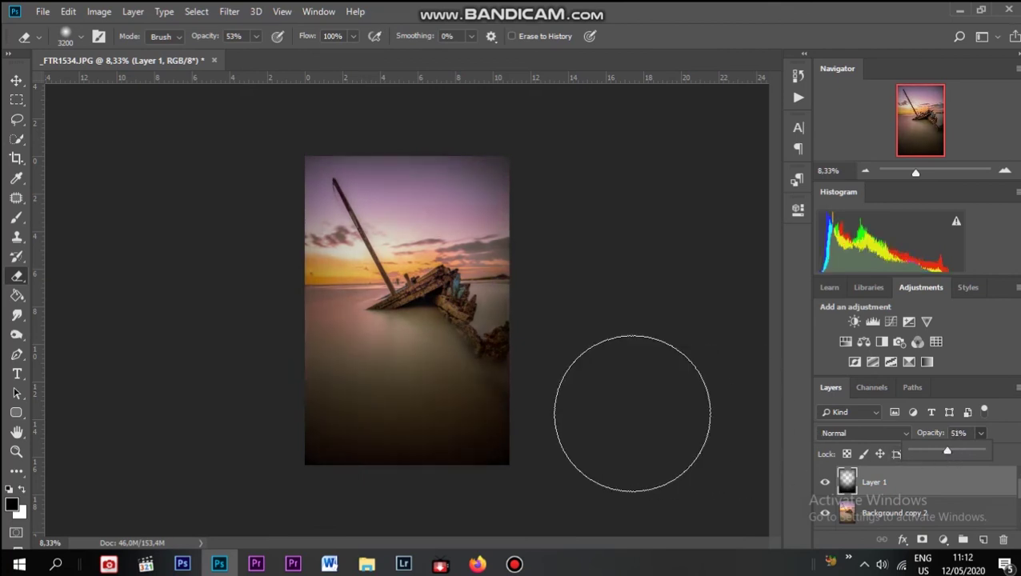
{"action": "mouse_move", "coordinate": [513, 244]}
{"action": "left_mouse_down"}
{"action": "mouse_move", "coordinate": [364, 239]}
{"action": "mouse_move", "coordinate": [353, 216]}
{"action": "mouse_move", "coordinate": [395, 224]}
{"action": "left_mouse_up"}
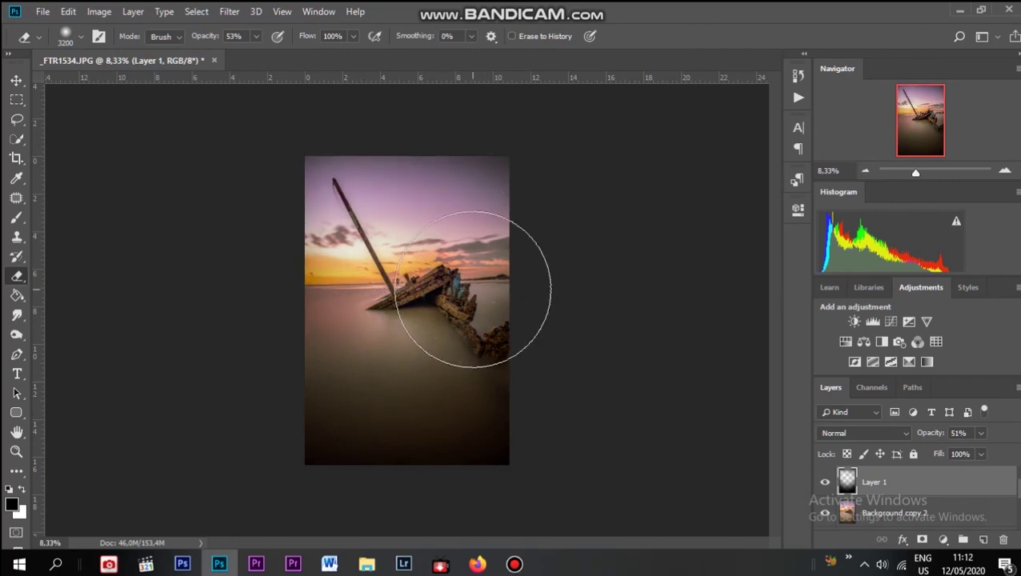
Merge Layer 1 and all other visible layers into a single Background layer
{"action": "left_click", "coordinate": [16, 98]}
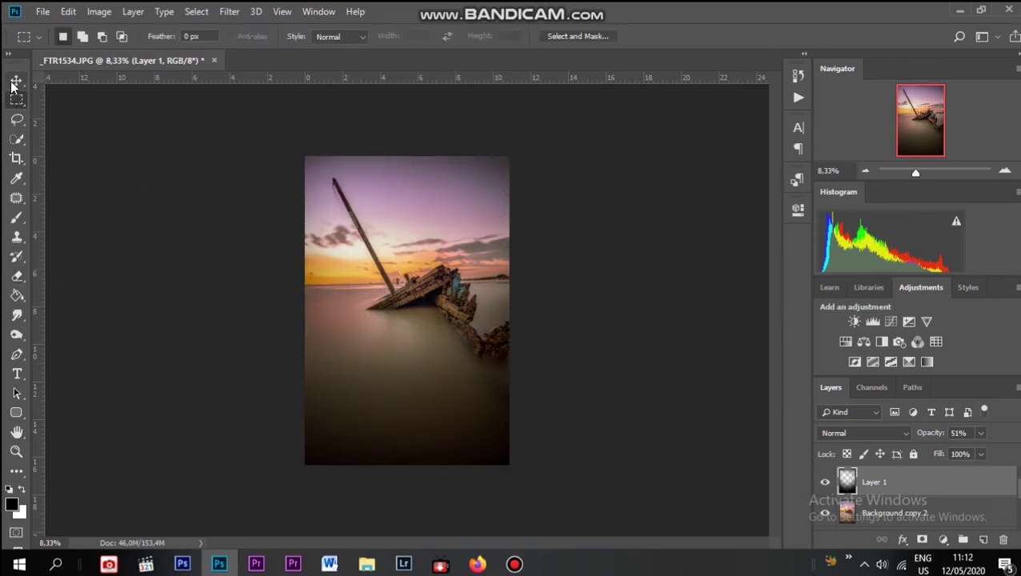
{"action": "left_click", "coordinate": [16, 80]}
{"action": "left_click", "coordinate": [178, 160]}
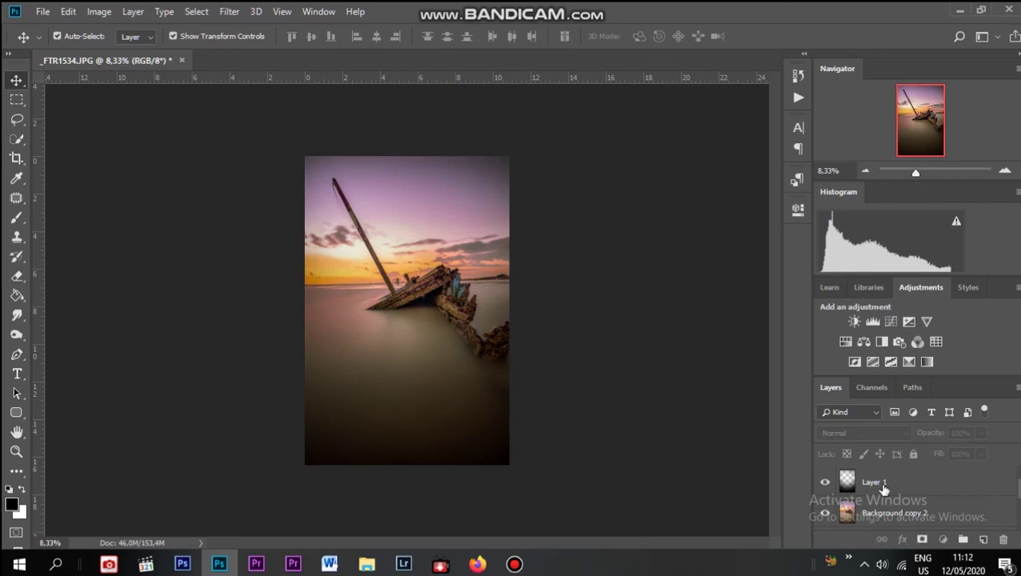
{"action": "left_click", "coordinate": [881, 489]}
{"action": "key", "text": "ctrl+shift+e"}
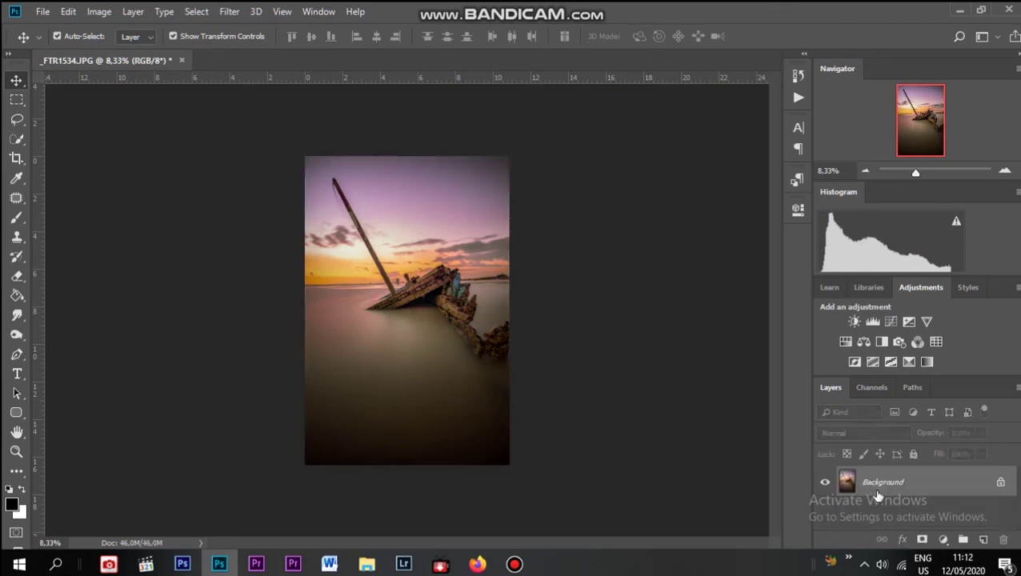
Crop the photo to a 4:5 portrait ratio around the wreck
{"action": "left_click", "coordinate": [16, 157]}
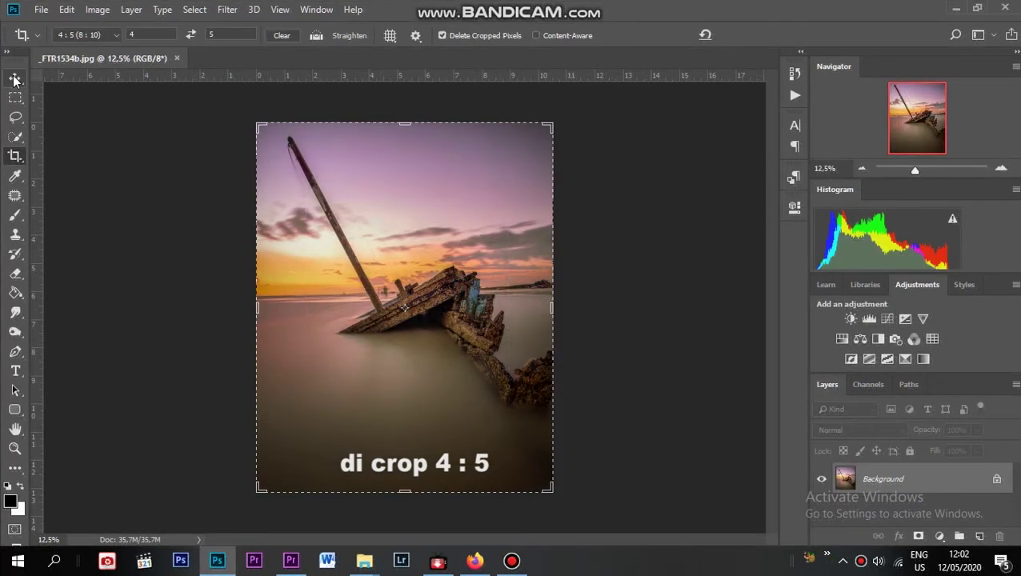
{"action": "left_click", "coordinate": [14, 79]}
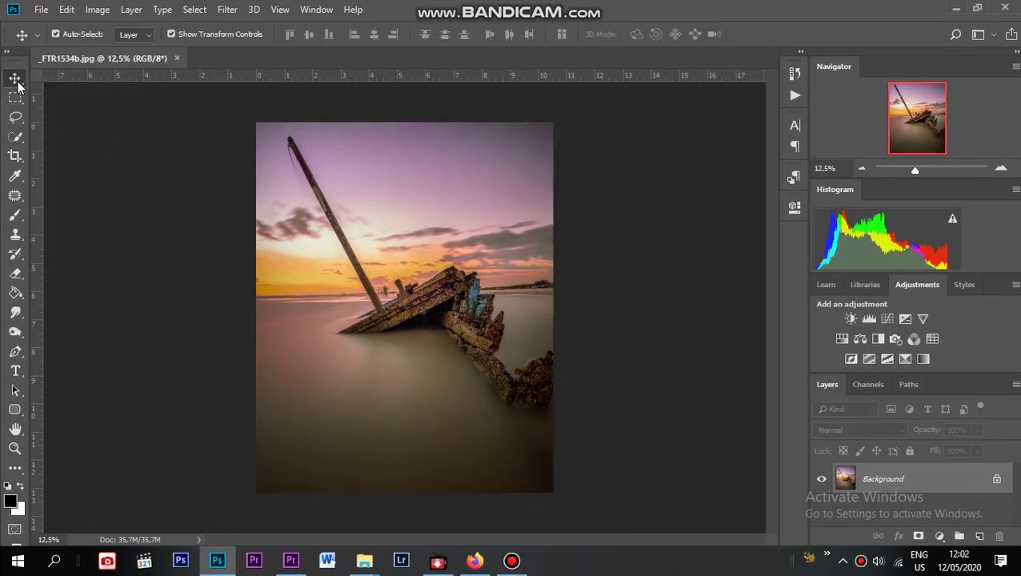
Save the image as the JPEG _FTR1534b in the vlog folder at quality 12, replacing the existing file
{"action": "left_click", "coordinate": [41, 12]}
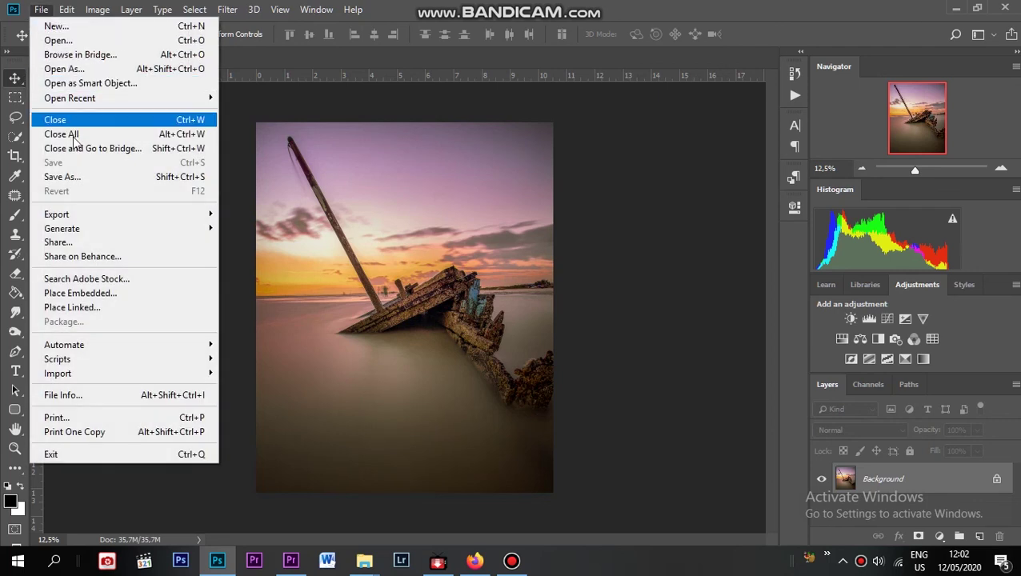
{"action": "left_click", "coordinate": [84, 176]}
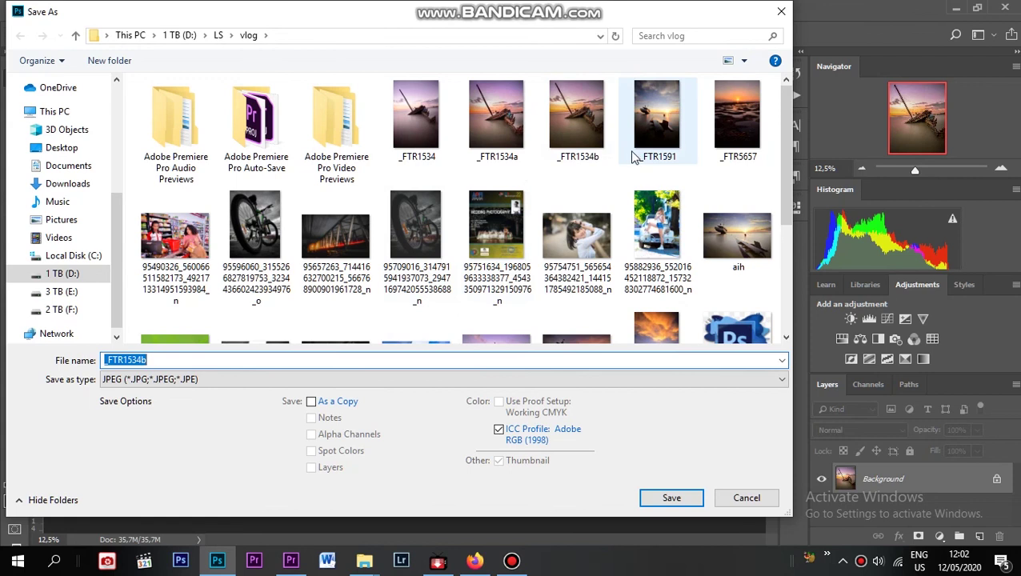
{"action": "left_click", "coordinate": [581, 136]}
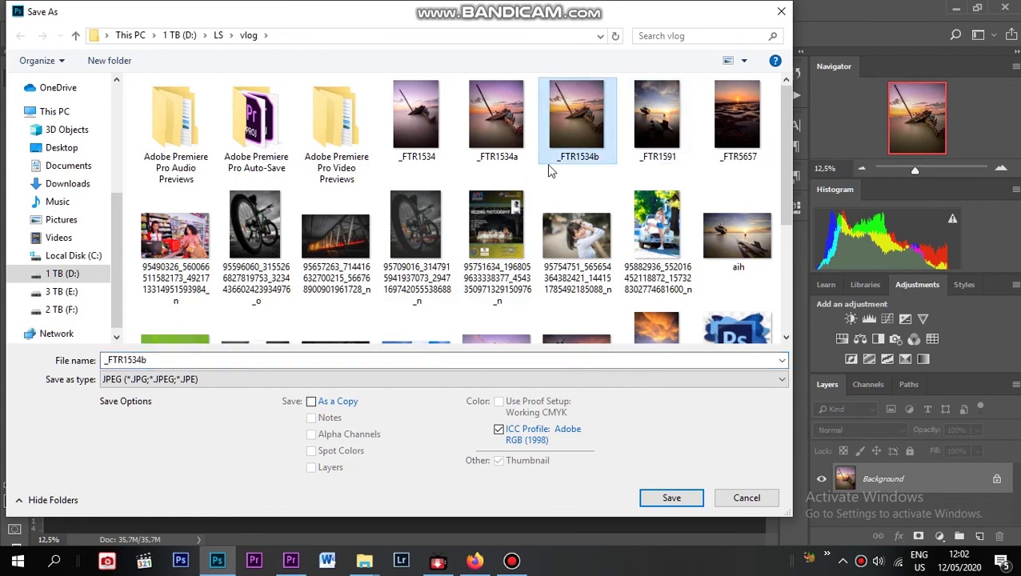
{"action": "left_click", "coordinate": [663, 501]}
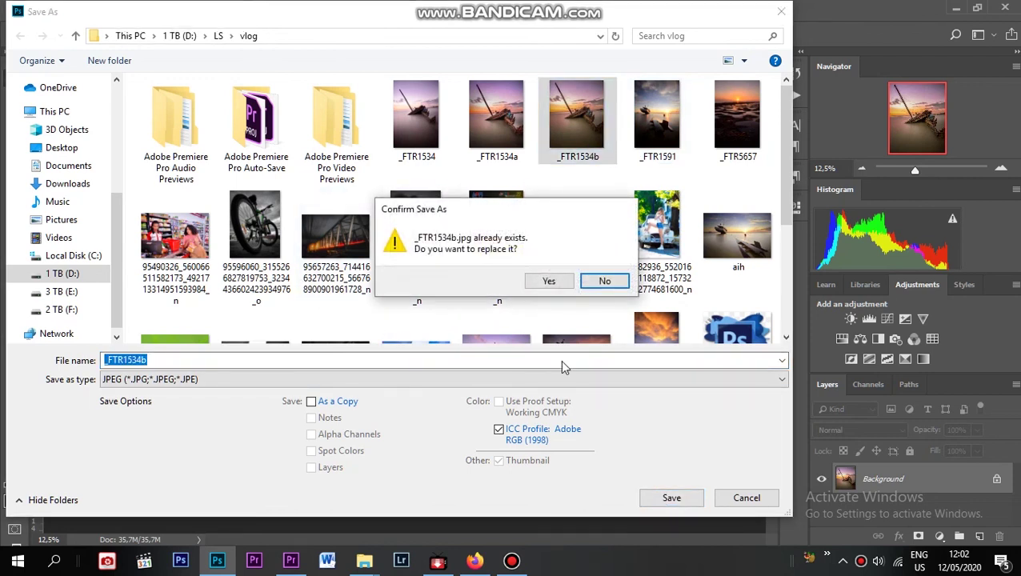
{"action": "left_click", "coordinate": [549, 280]}
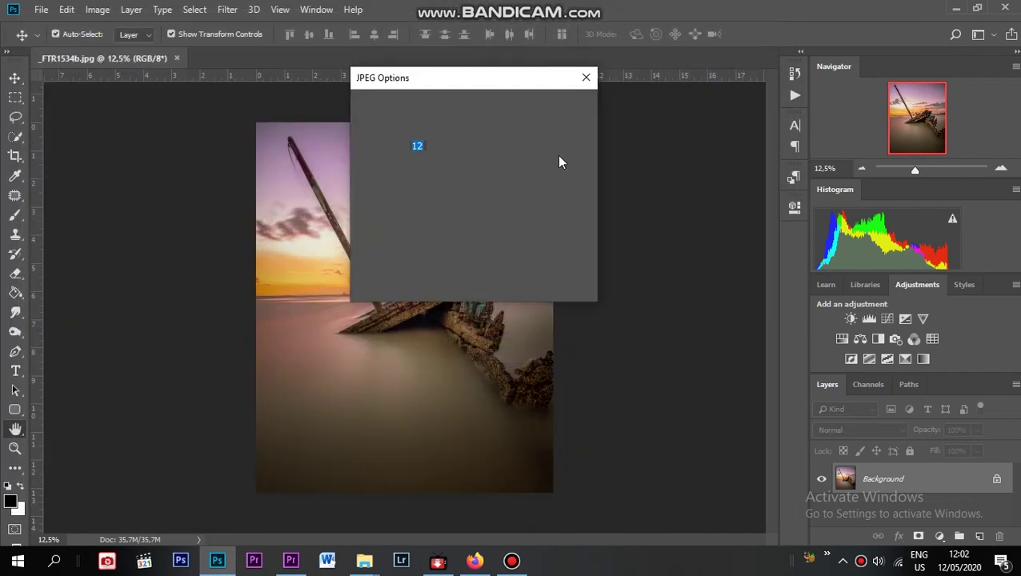
{"action": "left_click", "coordinate": [560, 109]}
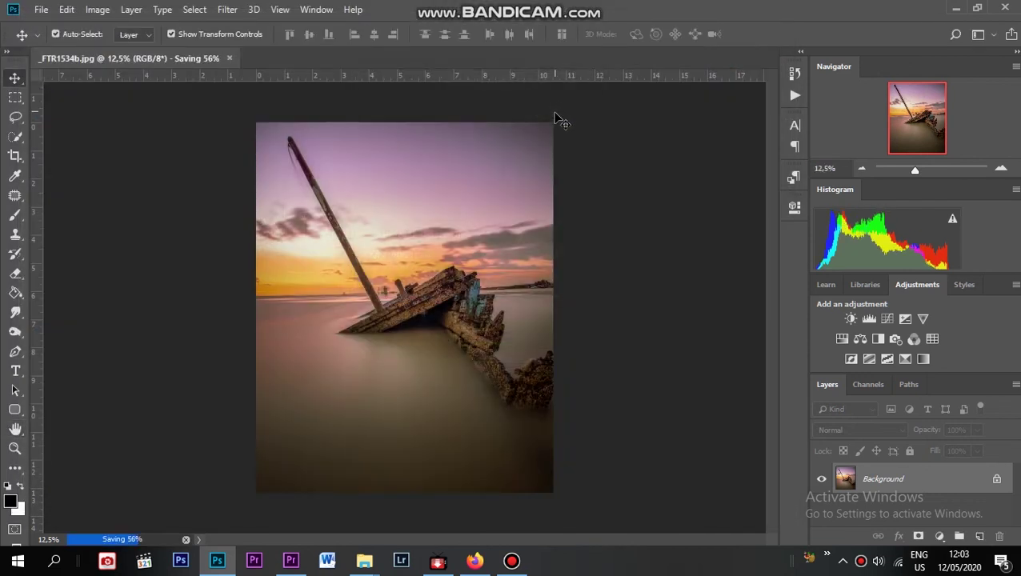